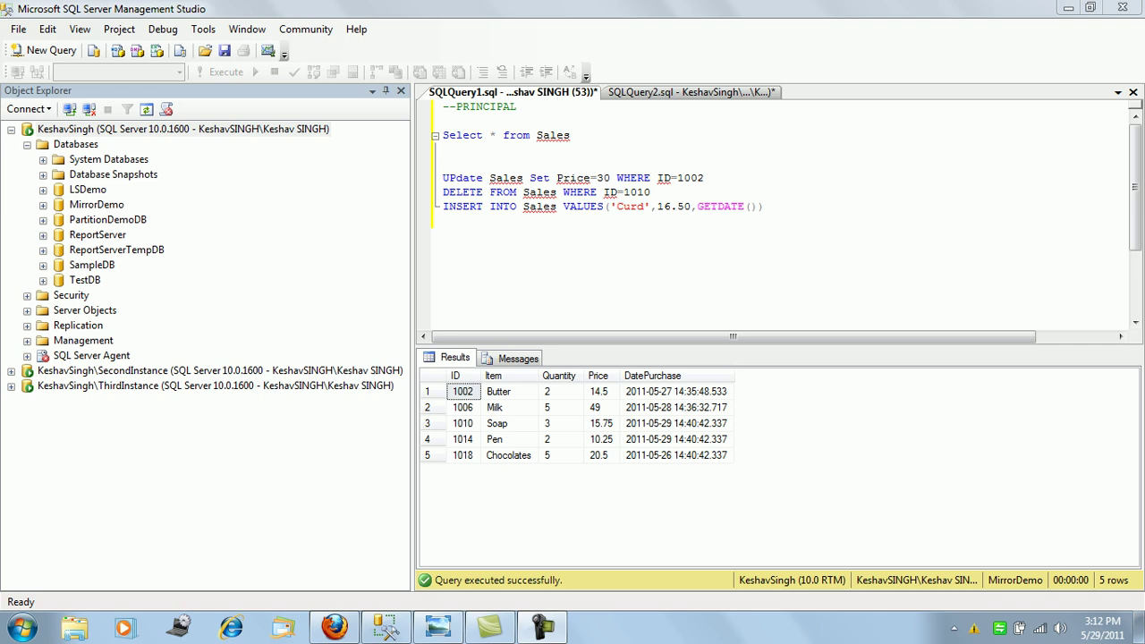
- Review the Mirroring page of the MirrorDemo database properties, dismiss the system notification and view the Mirroring.jpg diagram in Windows Photo Viewer
right_click(96, 204)
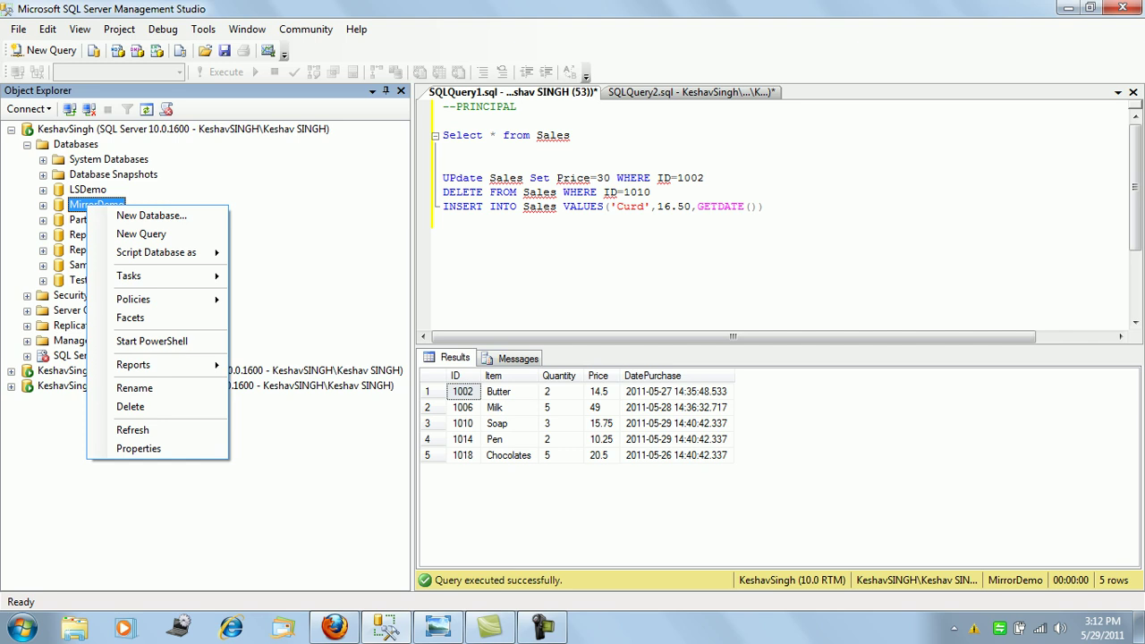
click(138, 448)
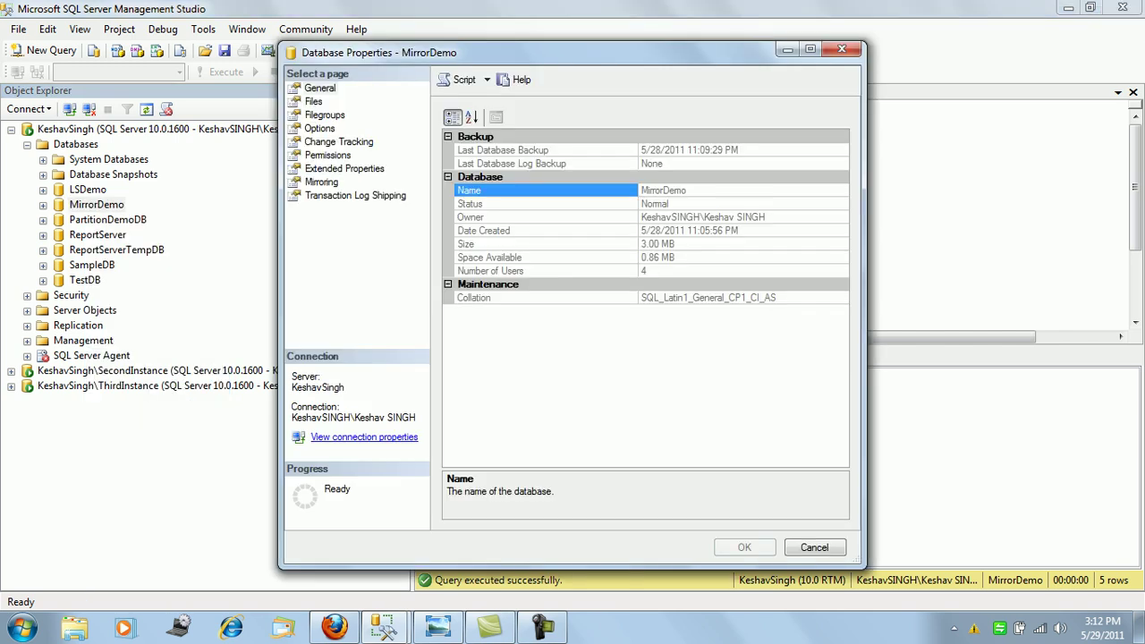
click(321, 182)
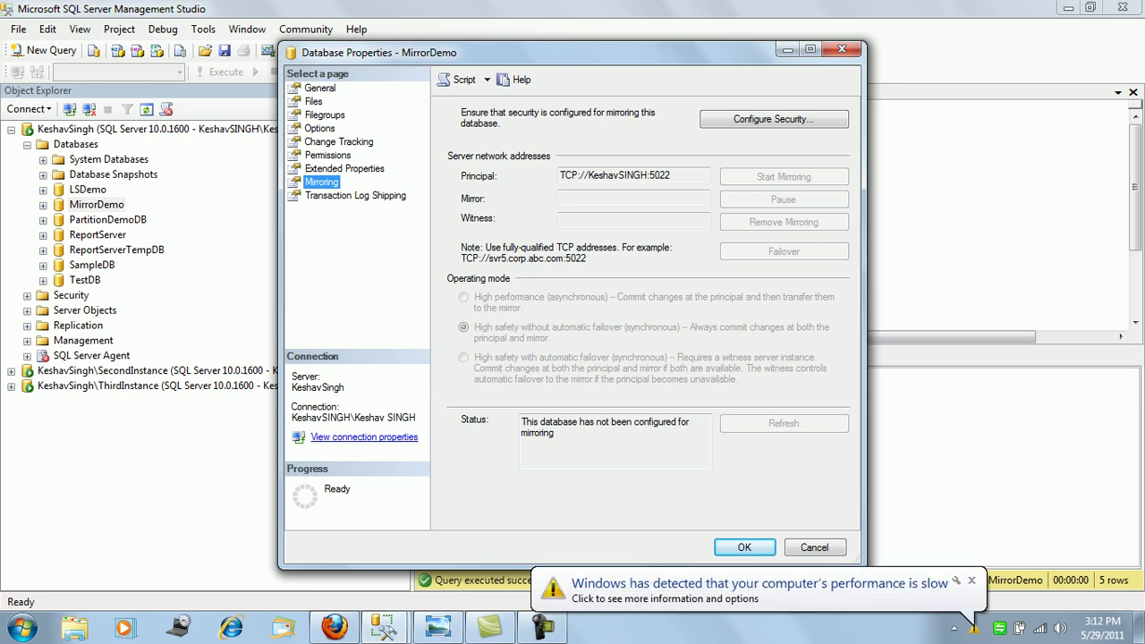
click(971, 580)
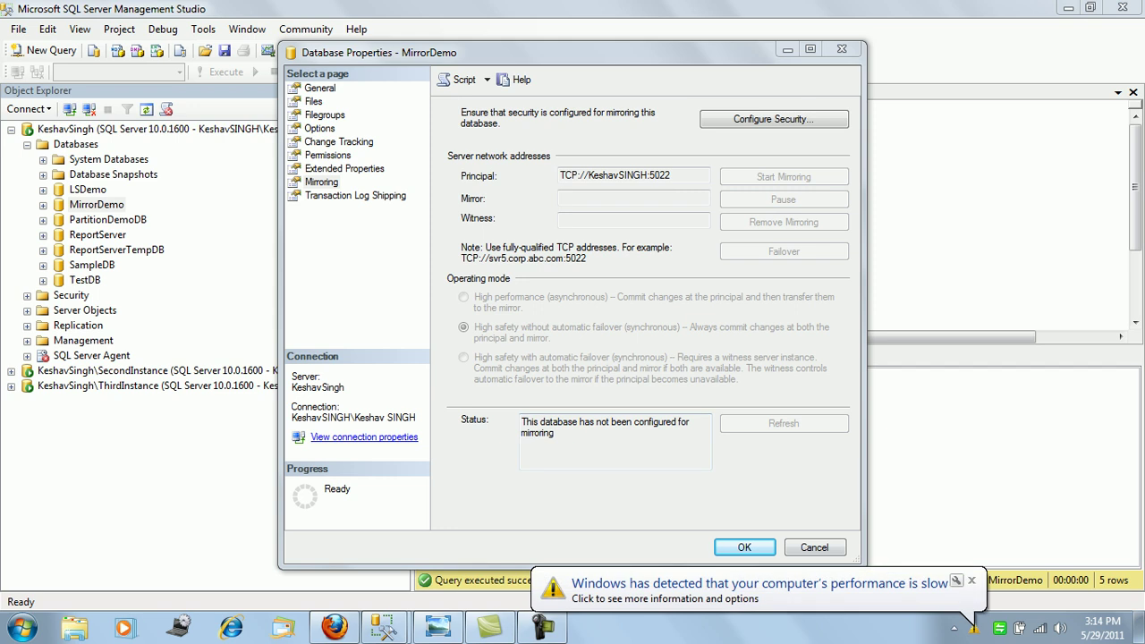
click(970, 580)
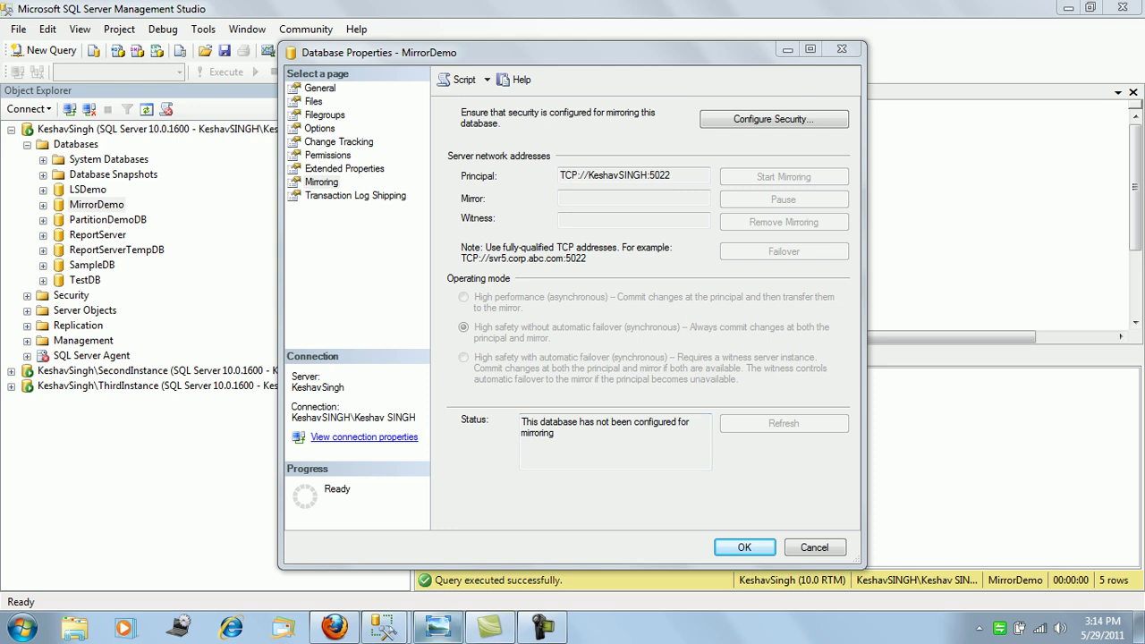
click(438, 626)
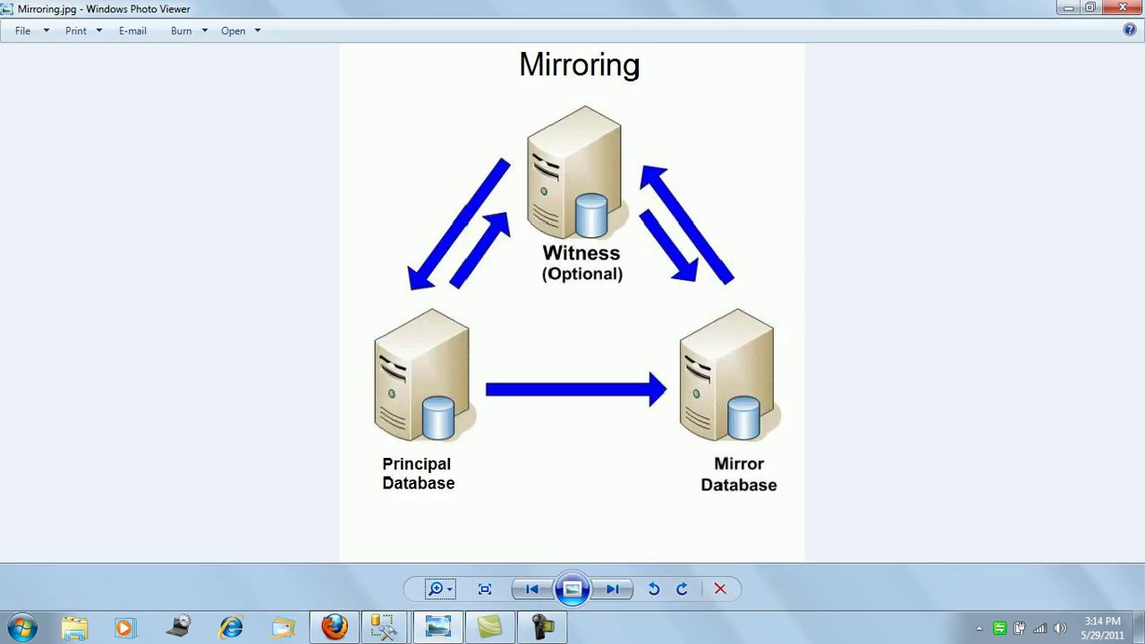
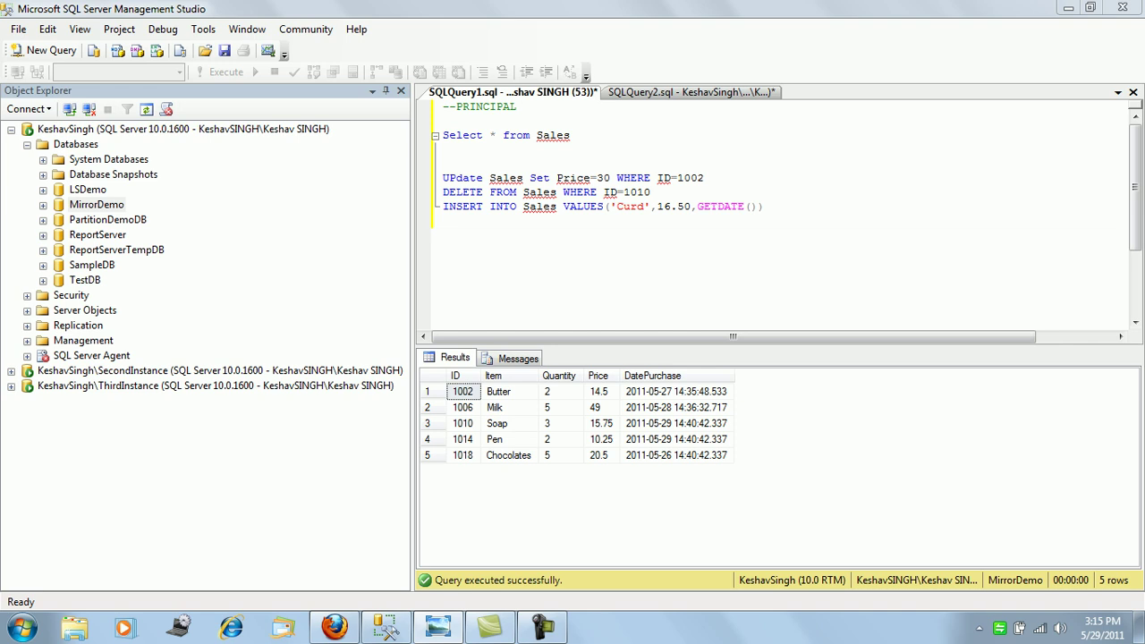
- Expand the MirrorDemo database and identify the default instance, SecondInstance and ThirdInstance in the server tree
click(97, 204)
key(F2)
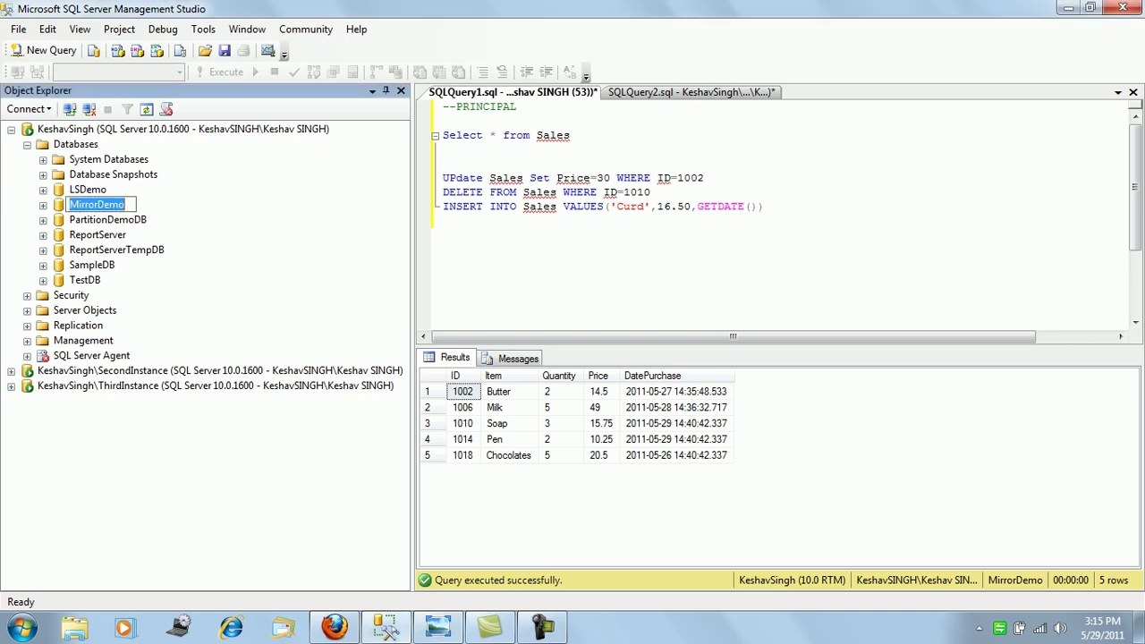
click(43, 206)
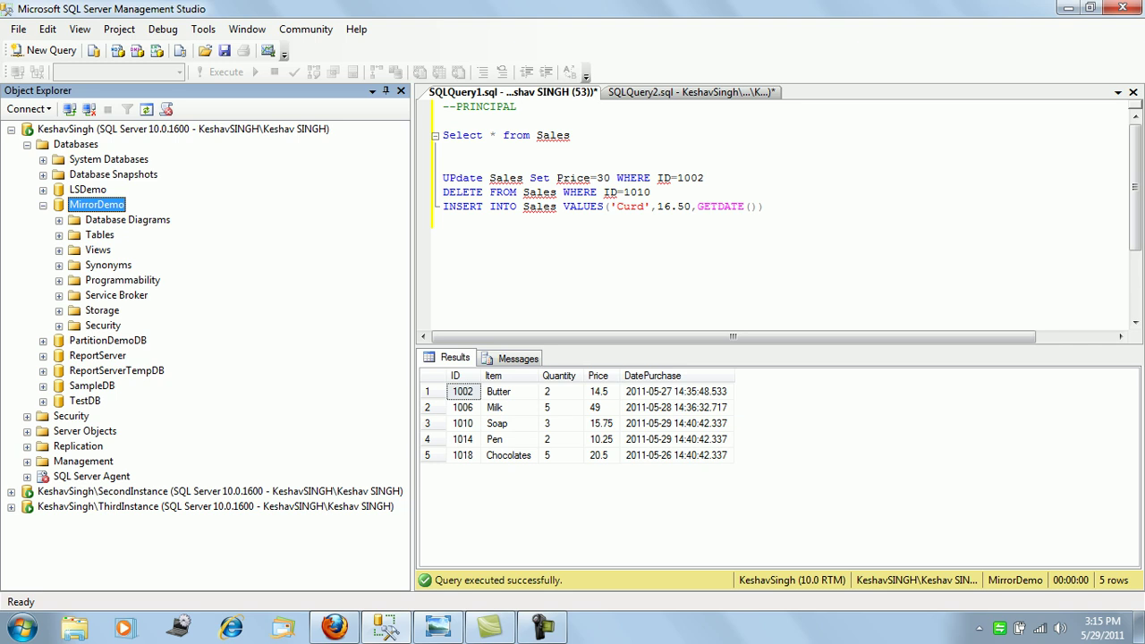
click(183, 130)
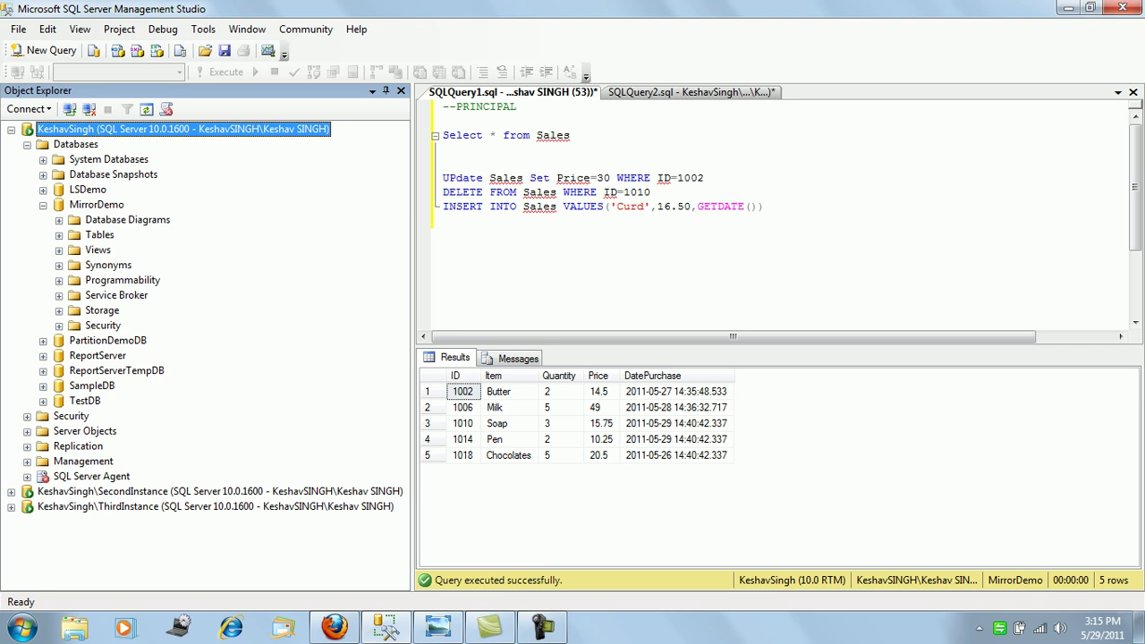
click(219, 491)
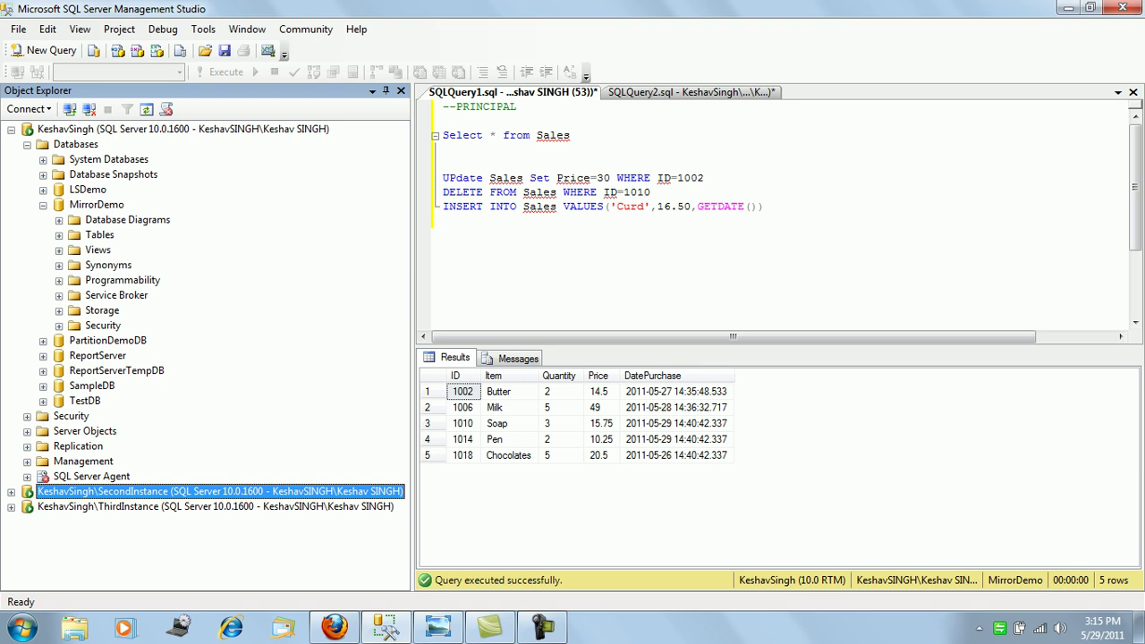
click(216, 507)
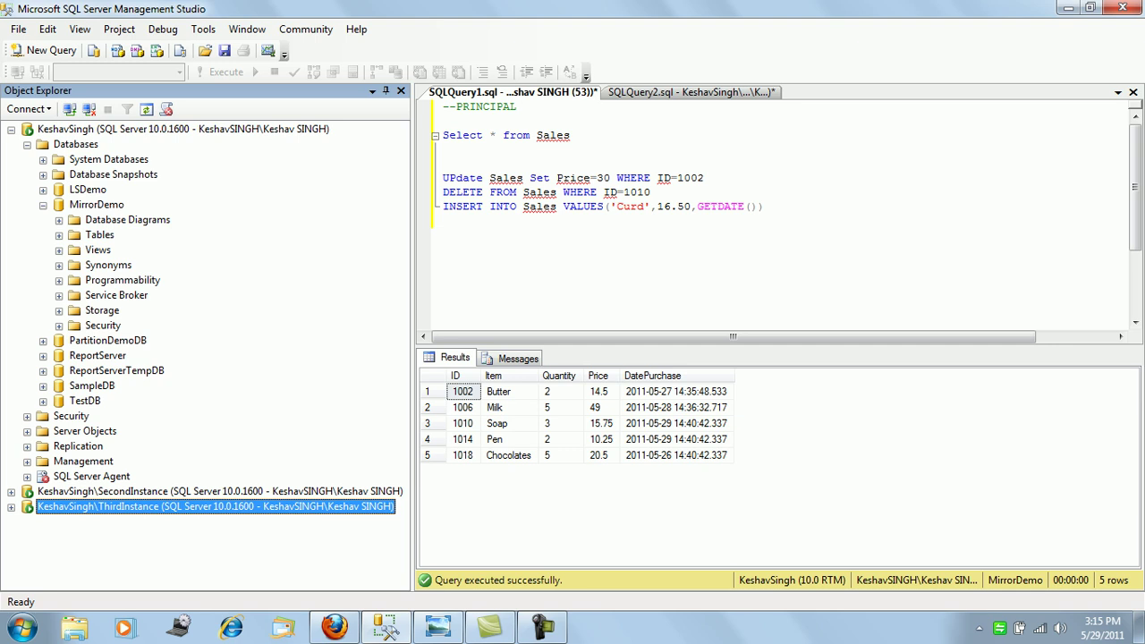
- Locate the dbo.Sales table among MirrorDemo's tables and run only the "Select * from Sales" query
click(97, 205)
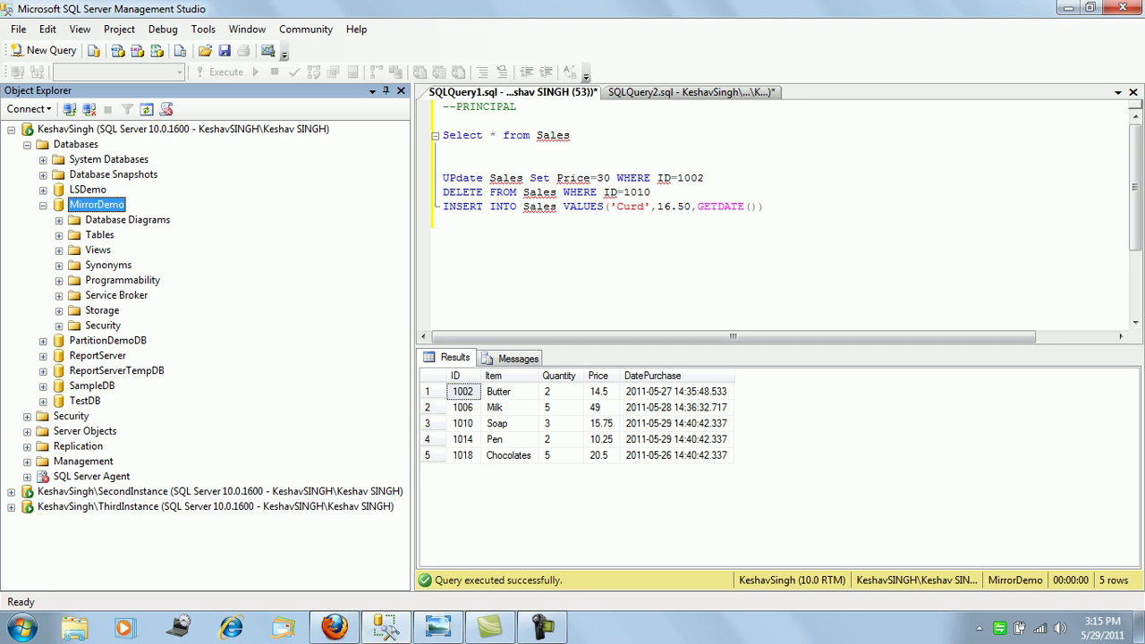
click(59, 234)
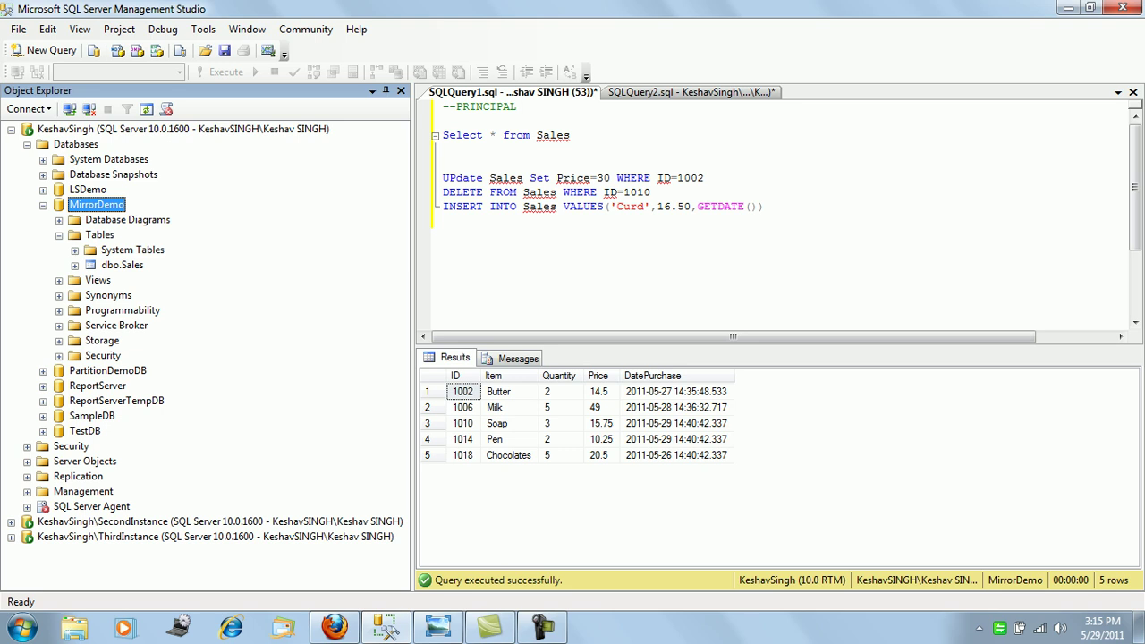
click(122, 265)
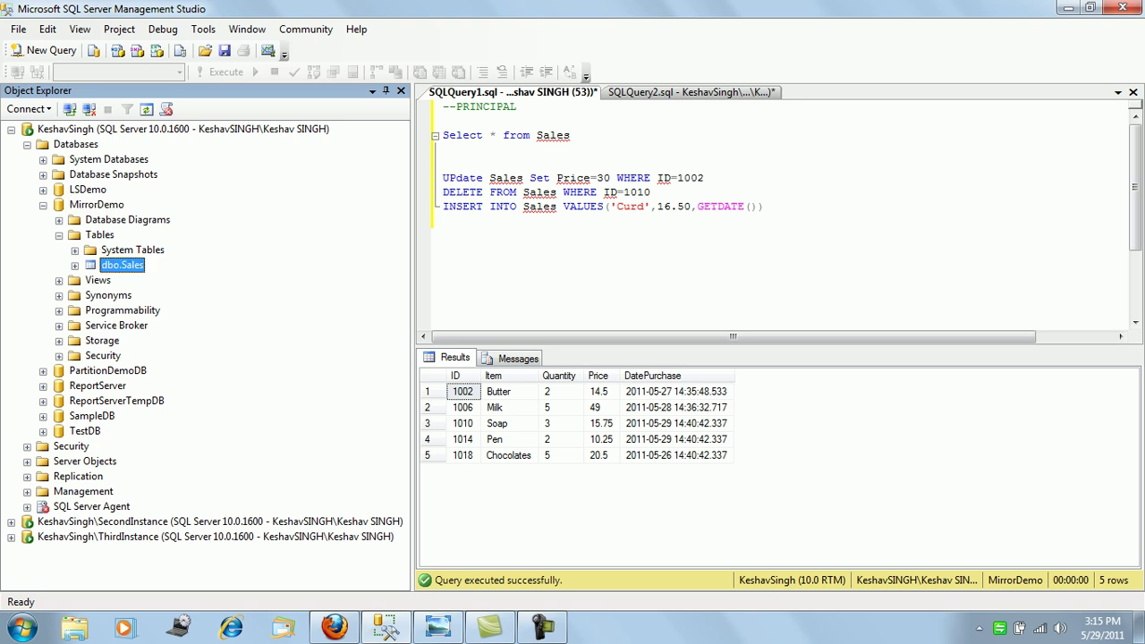
click(571, 135)
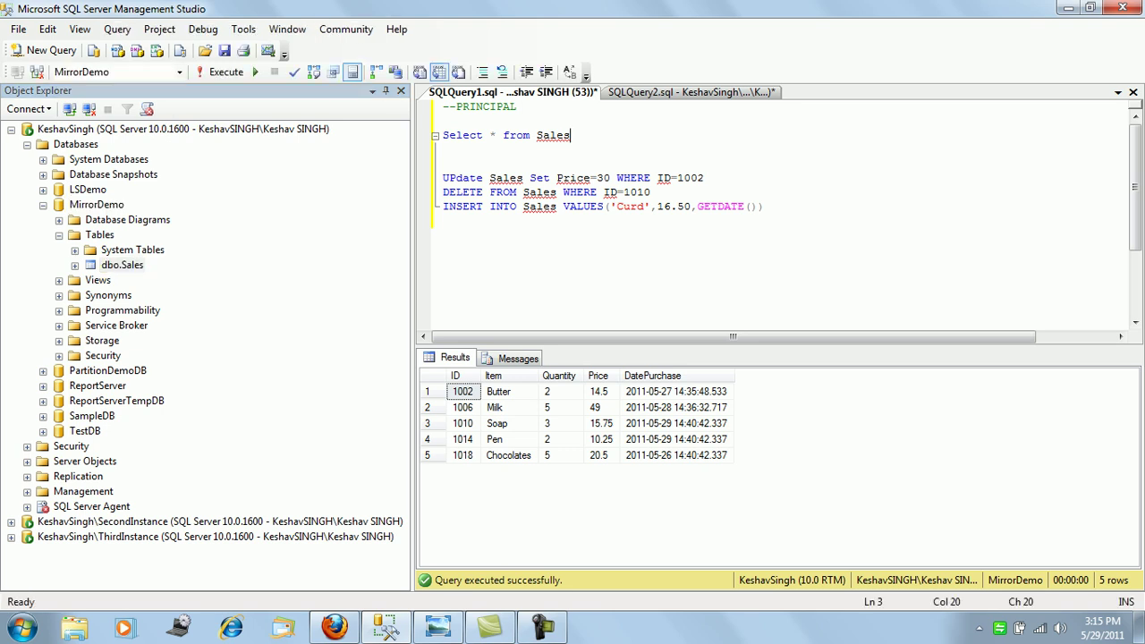
key(shift+Home)
key(F5)
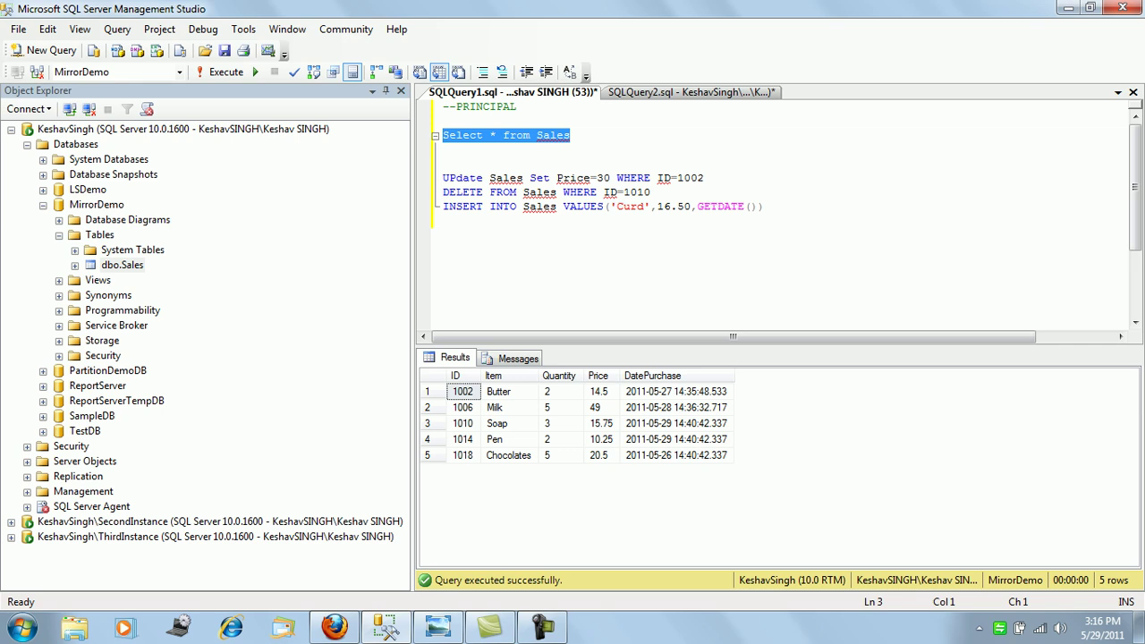
- Start a full backup of MirrorDemo and replace its disk destination with B:\SQLFolder\BACKUP\MirrorDemo.BAK
right_click(95, 205)
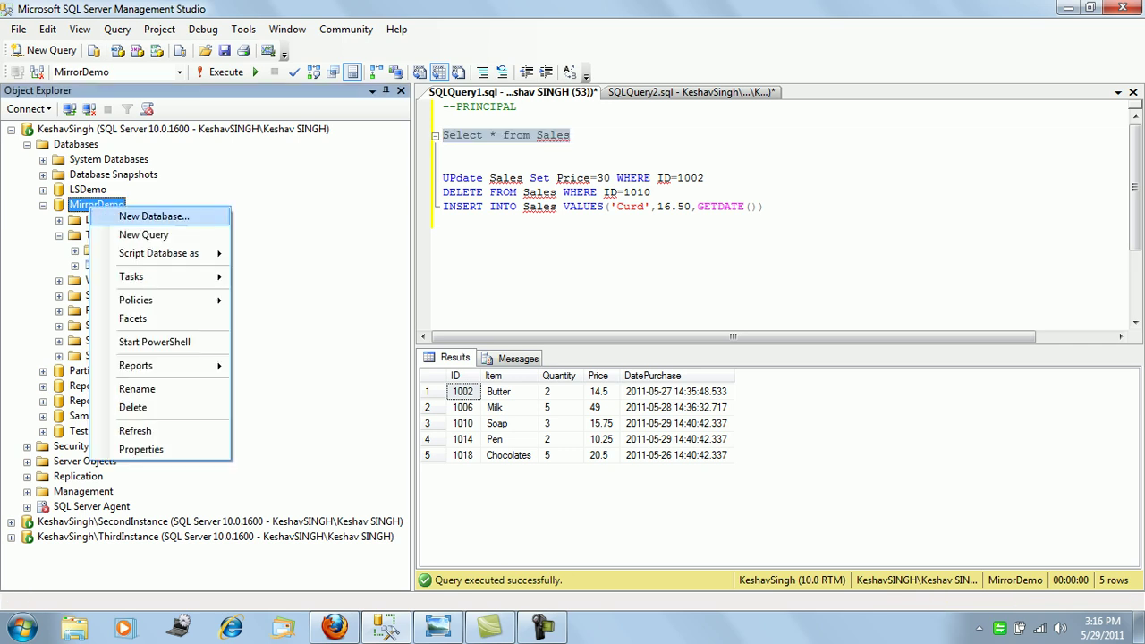
mouse_move(134, 276)
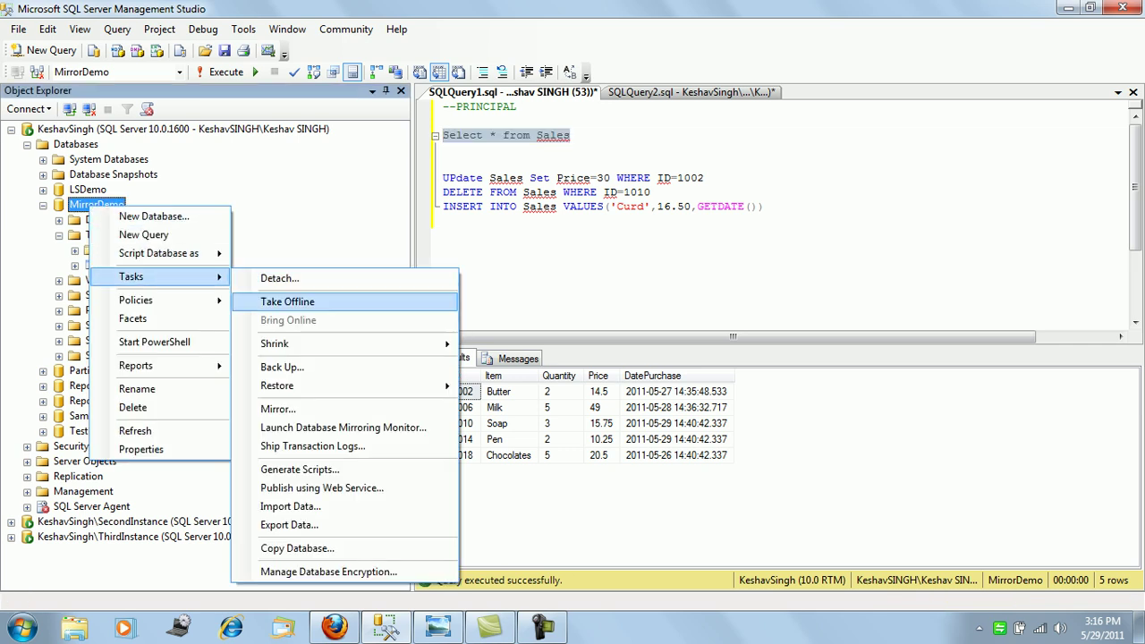
key(Escape)
key(Escape)
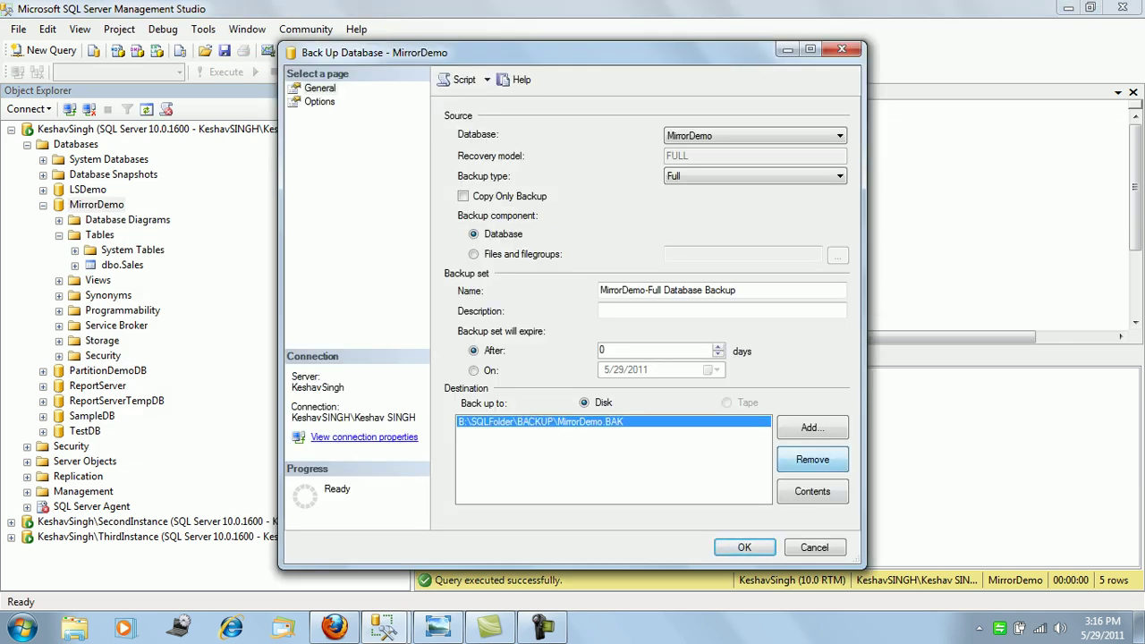
click(812, 459)
click(812, 428)
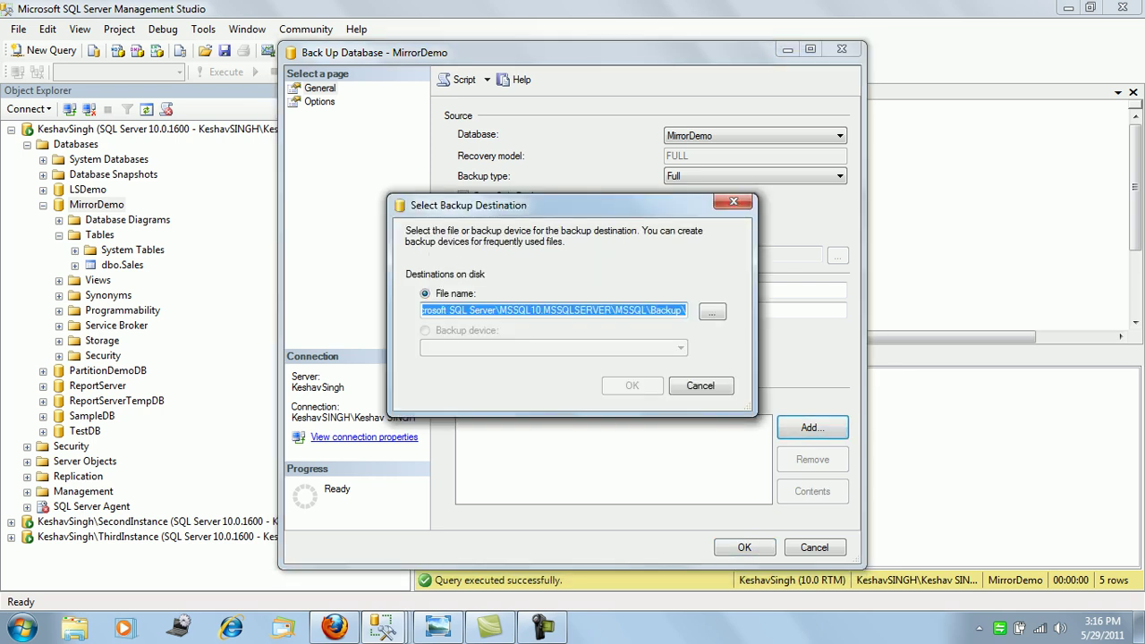
key(Delete)
text(B)
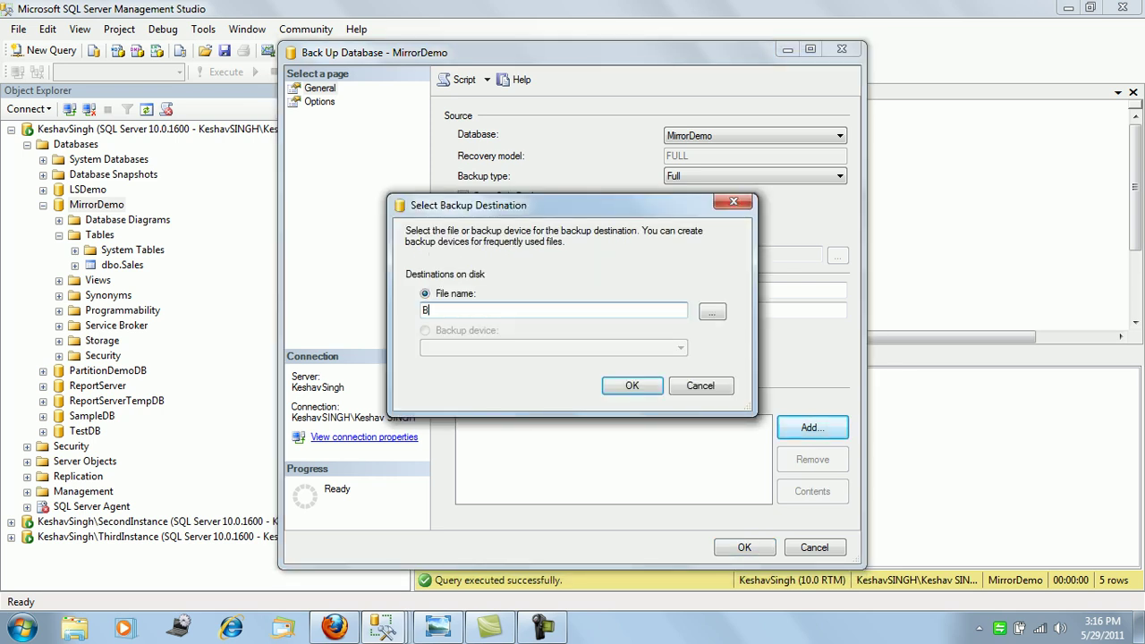
text(:\SQLFolder\)
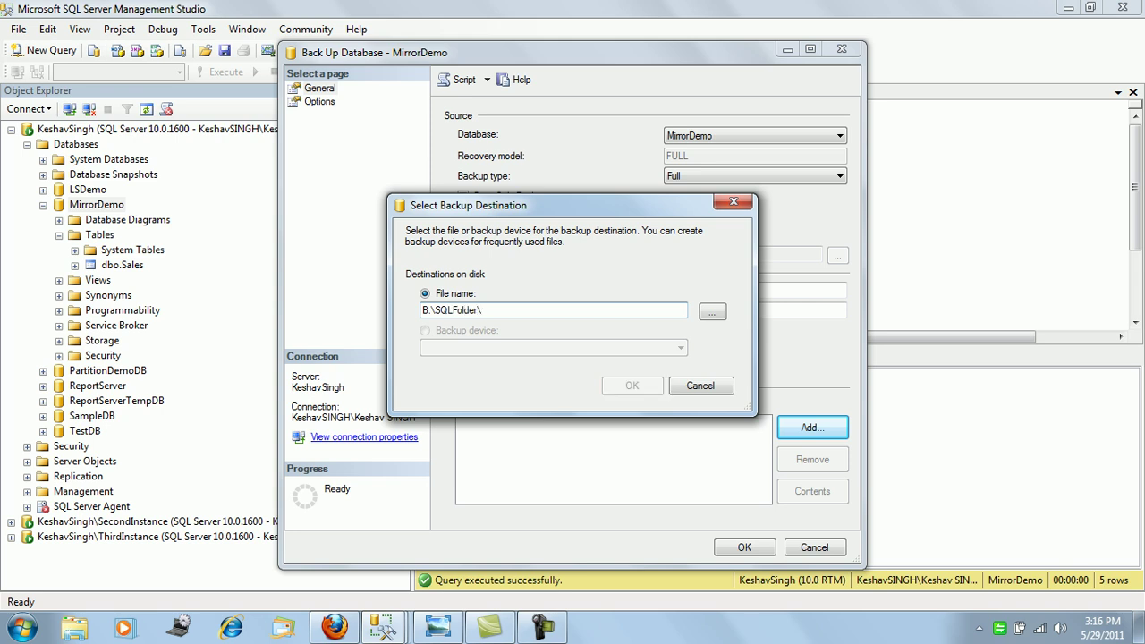
text(BACKUP)
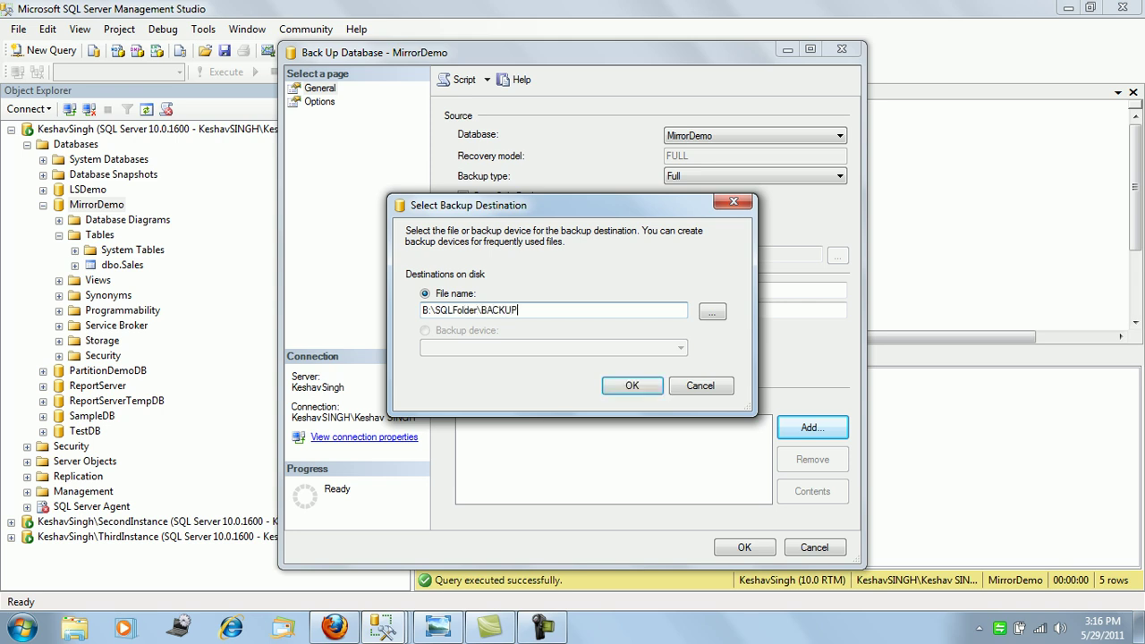
text(\MirrorDemo.BAK)
key(Return)
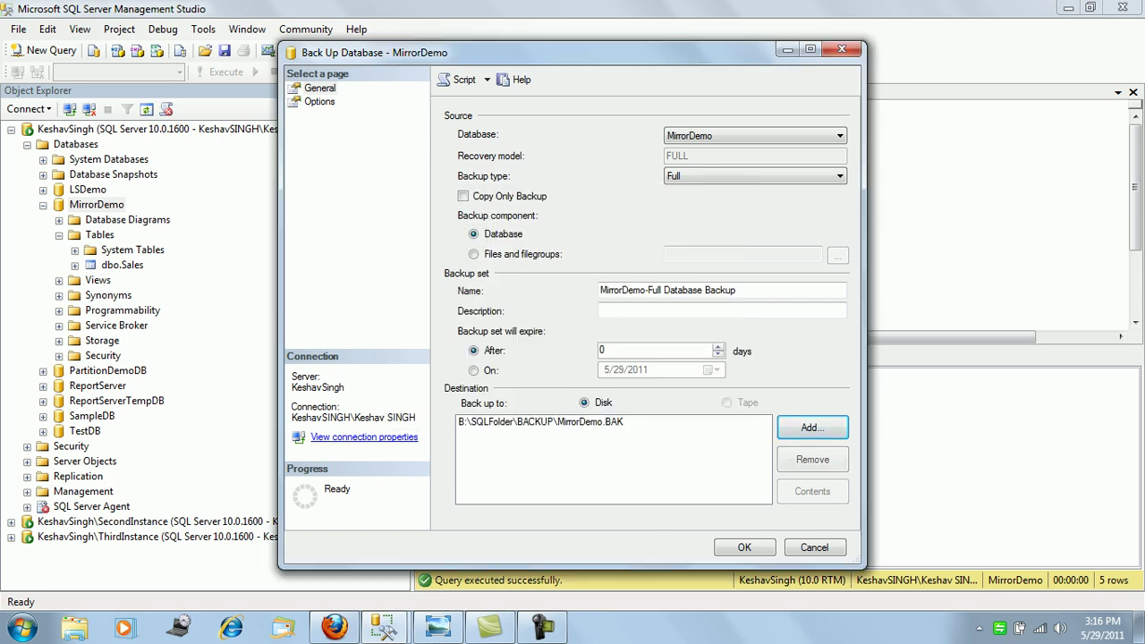
- Set the backup compression to Compress backup and run the MirrorDemo backup
click(320, 101)
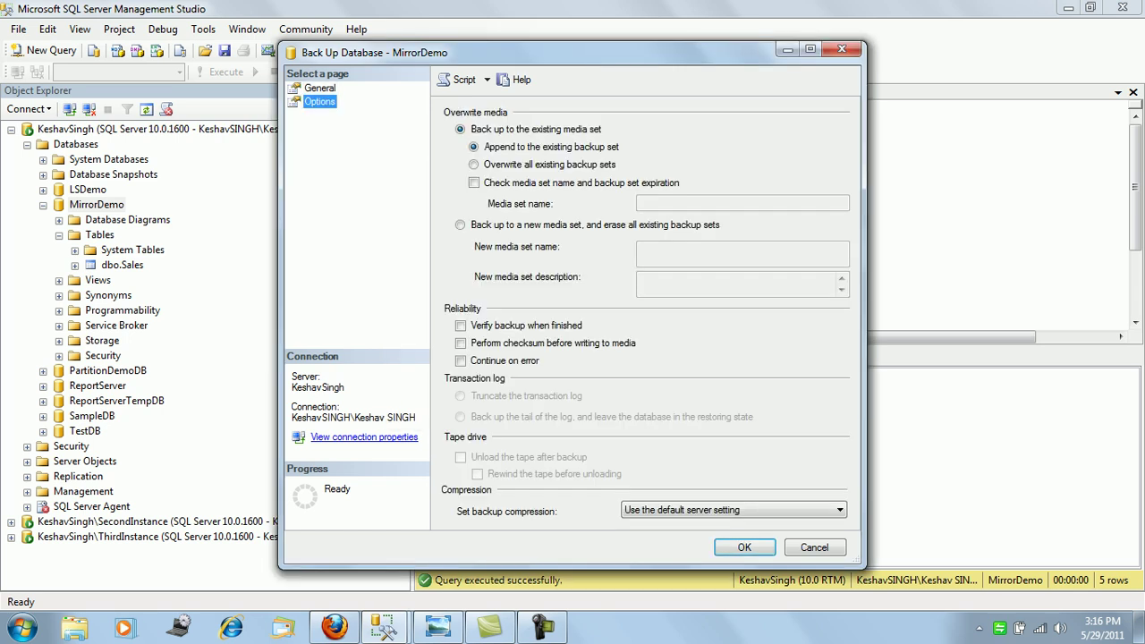
click(734, 510)
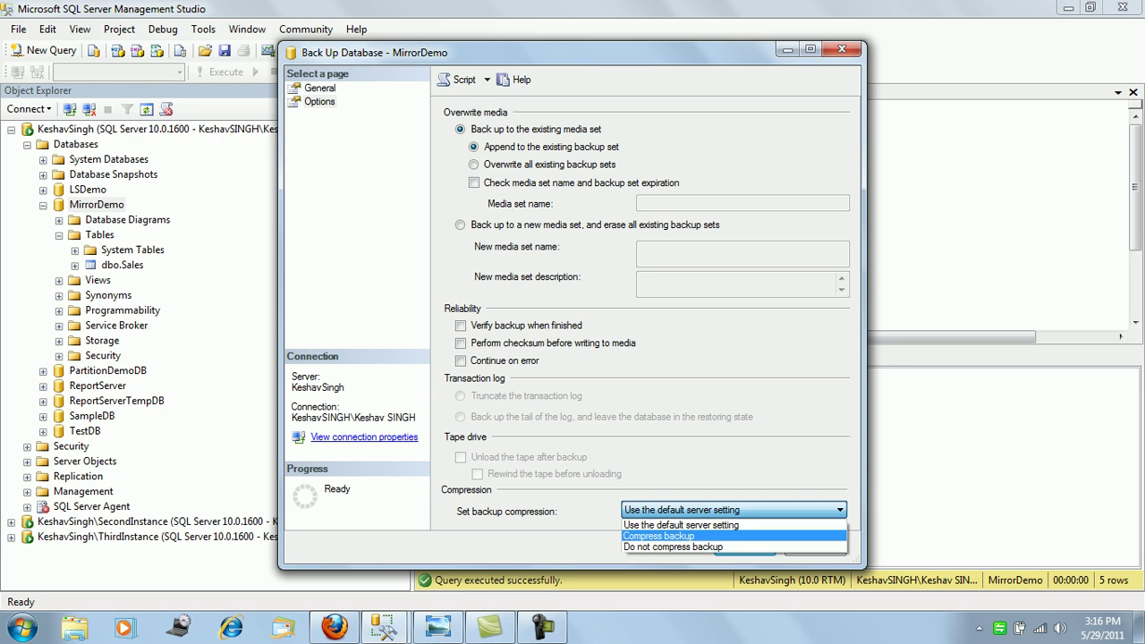
click(679, 536)
click(744, 547)
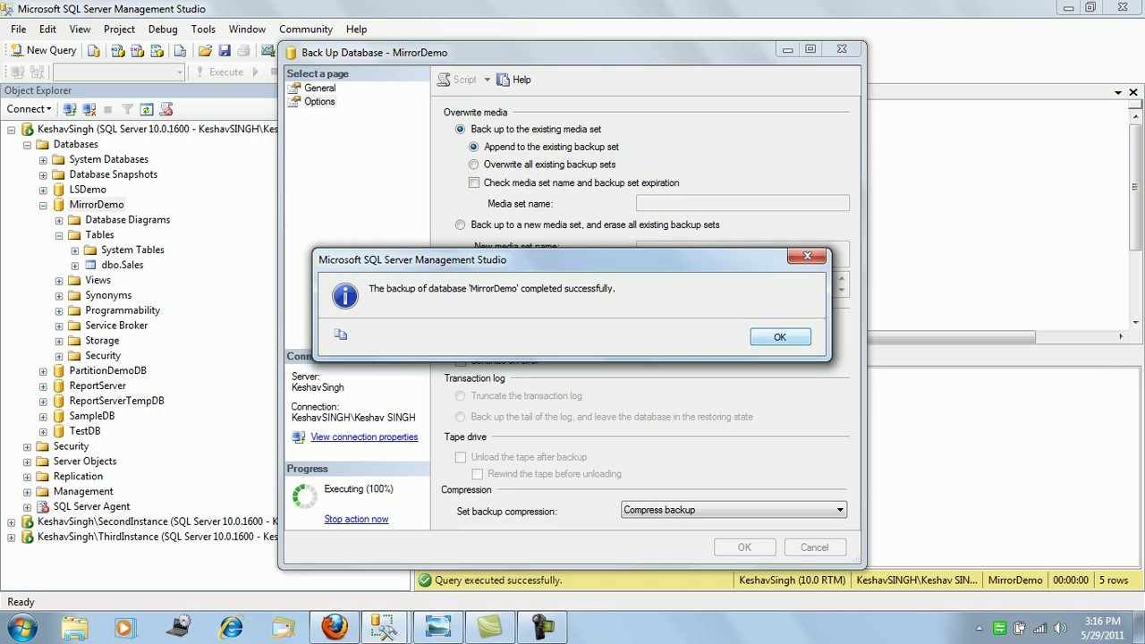
key(Return)
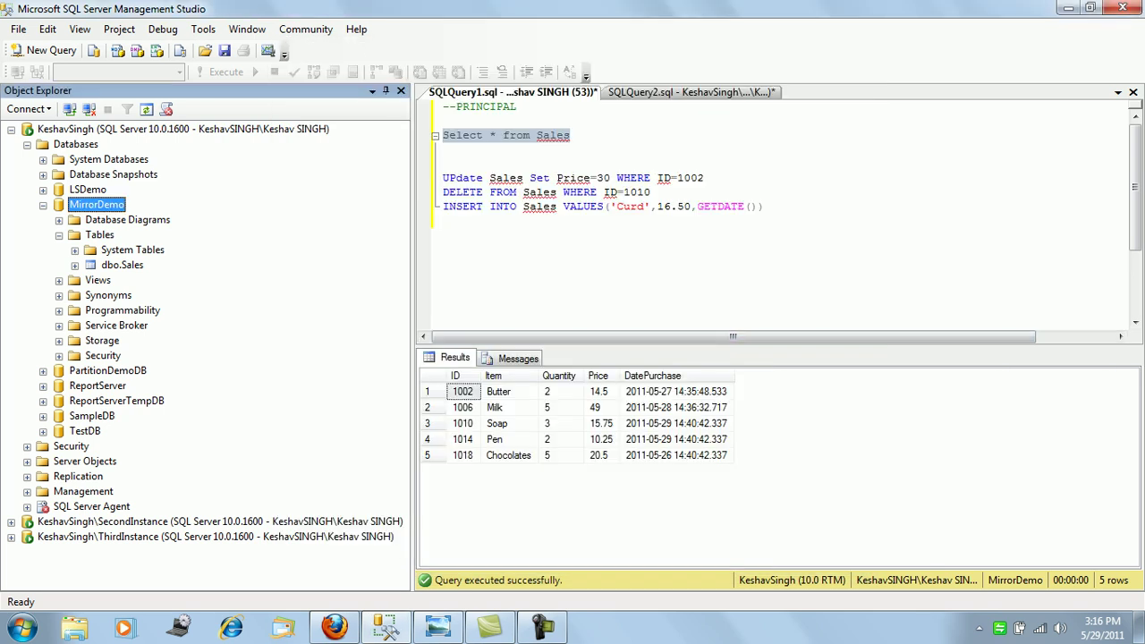
- Collapse the default instance in the server tree and expand SecondInstance down to its list of databases
key(Left)
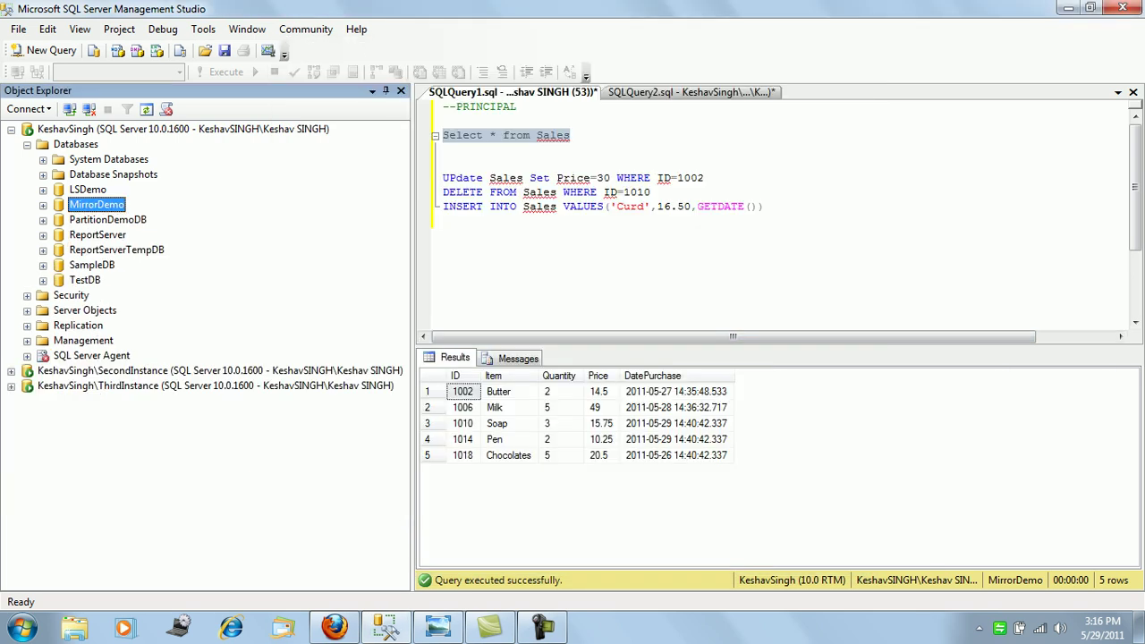
key(Left)
key(Left)
key(Left)
key(Left)
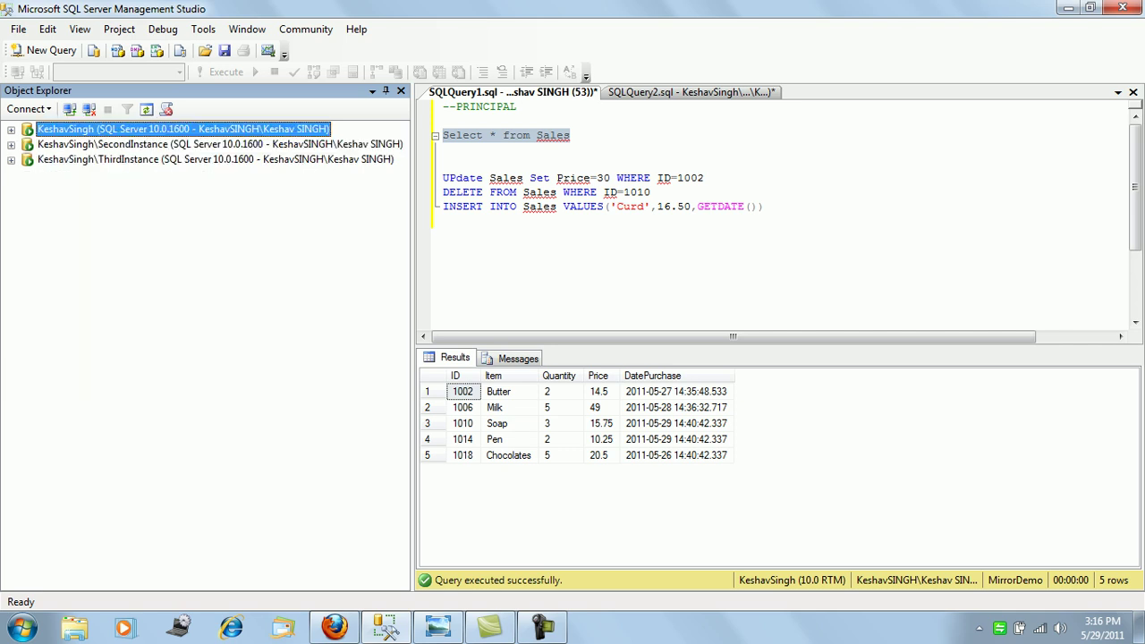
click(11, 145)
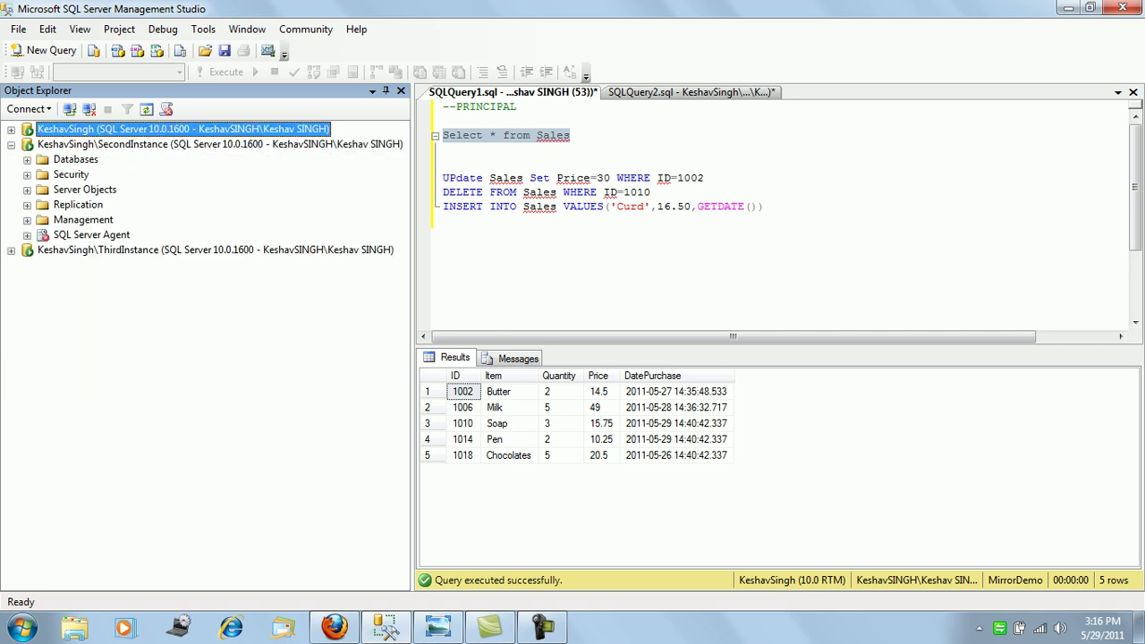
click(27, 160)
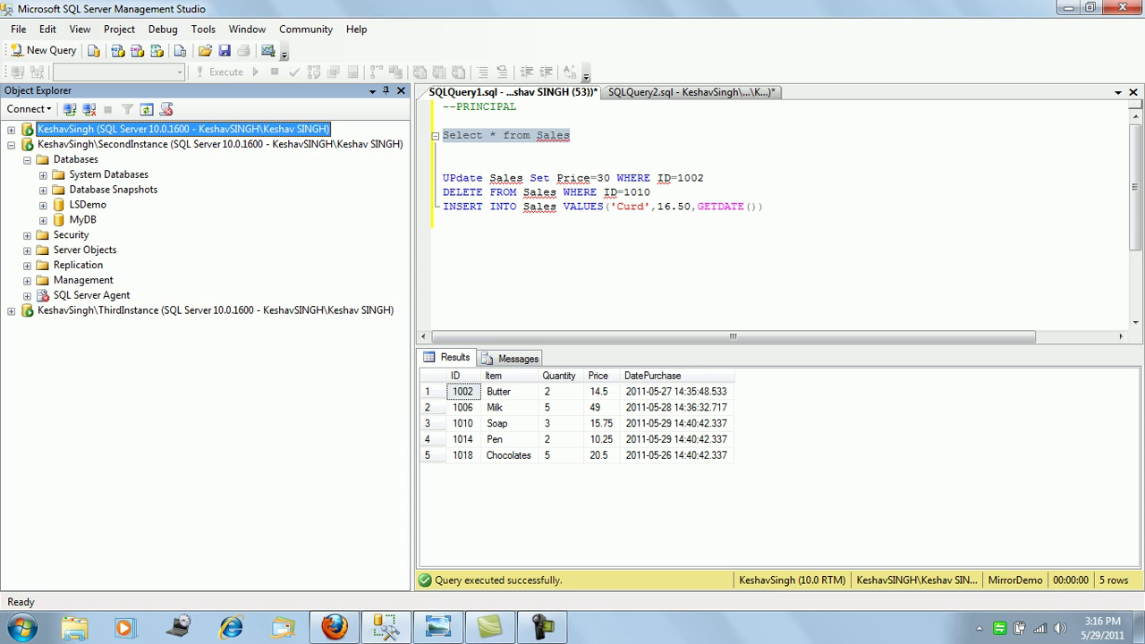
- Start a database restore on SecondInstance and name the destination database MirrorDemo
right_click(61, 160)
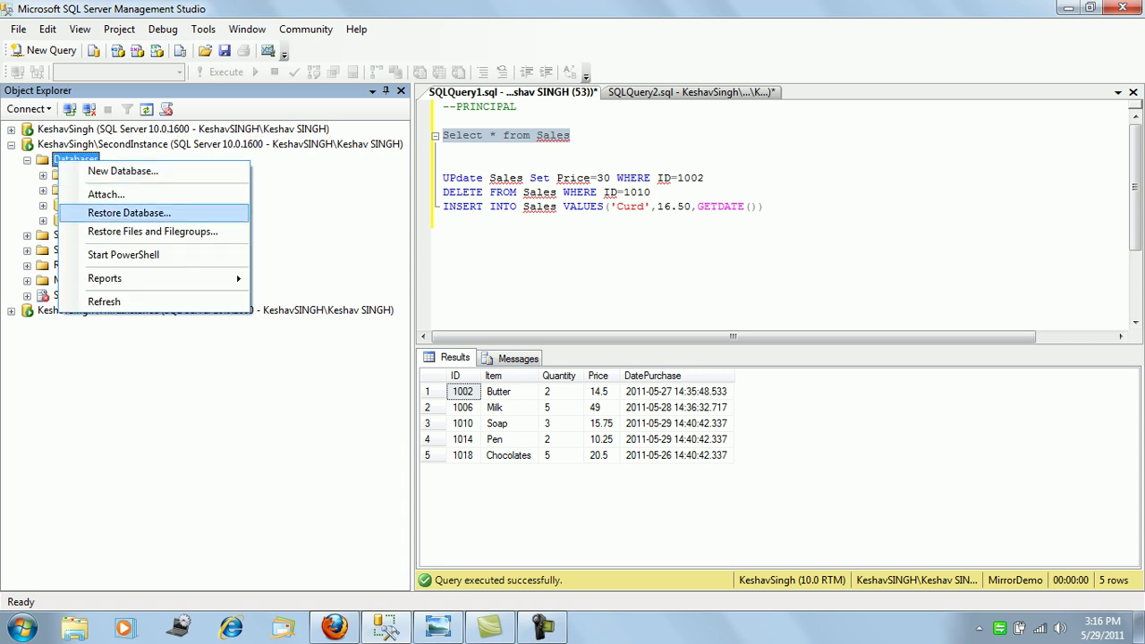
key(Return)
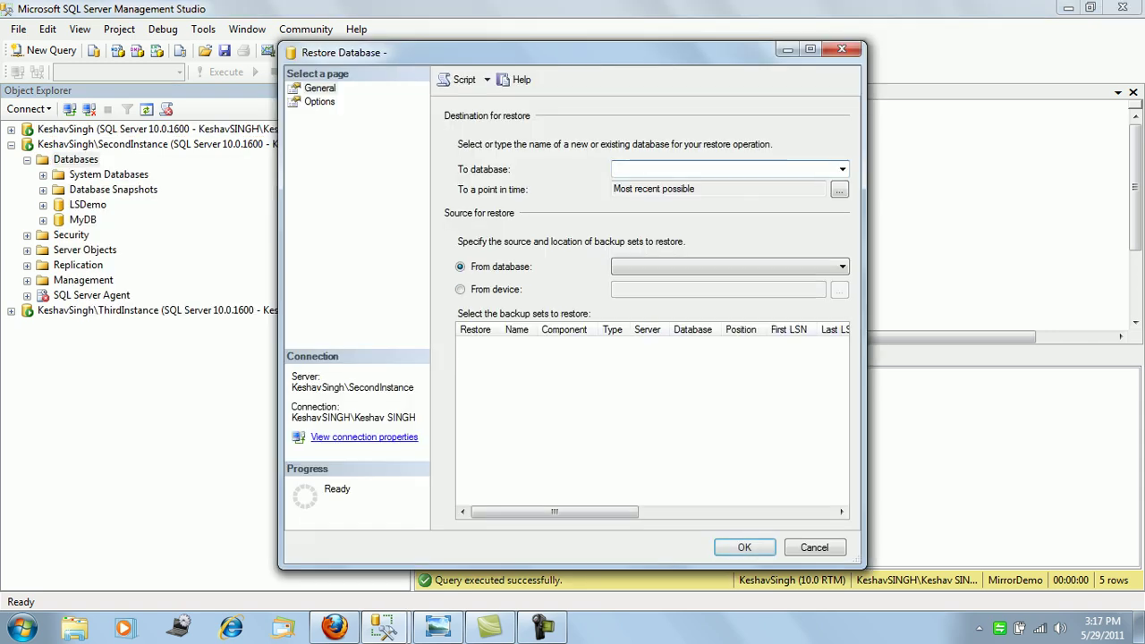
text(Mirror)
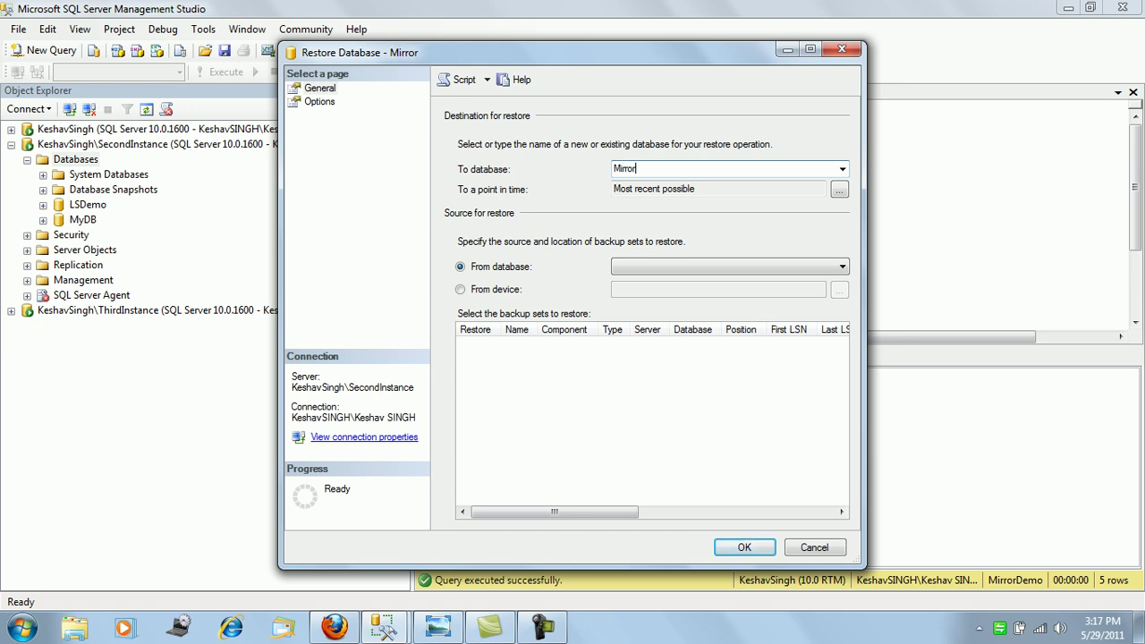
text(Demo)
- Set the restore source to the backup file B:\SQLFolder\BACKUP\MirrorDemo.BAK and select its full database backup set
click(460, 289)
click(839, 289)
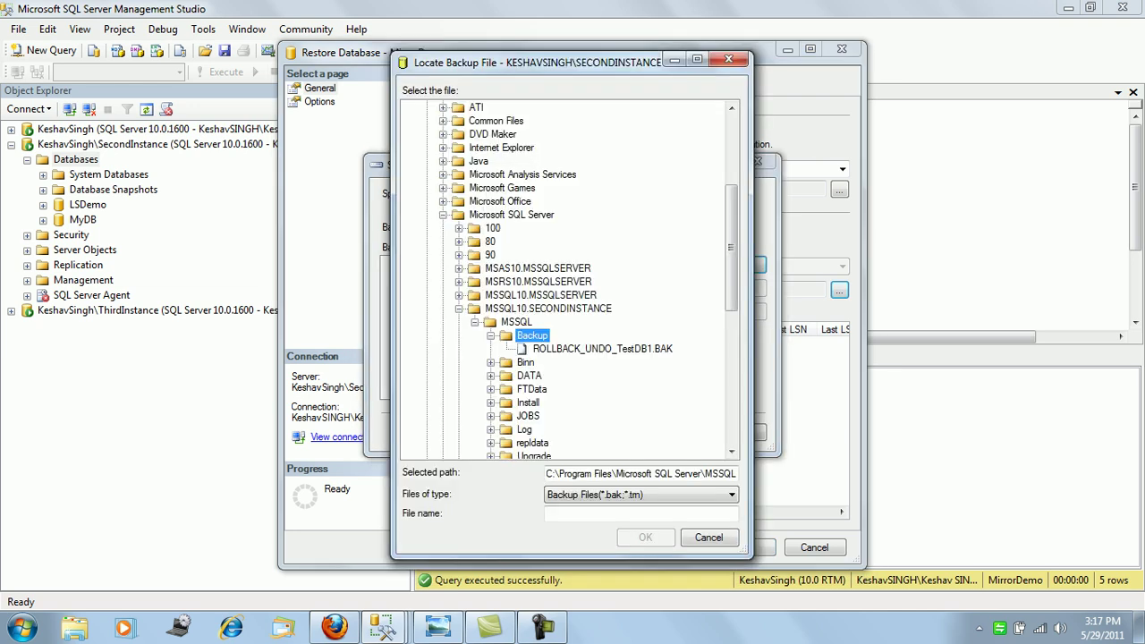
click(442, 215)
scroll(568, 277, up, 5)
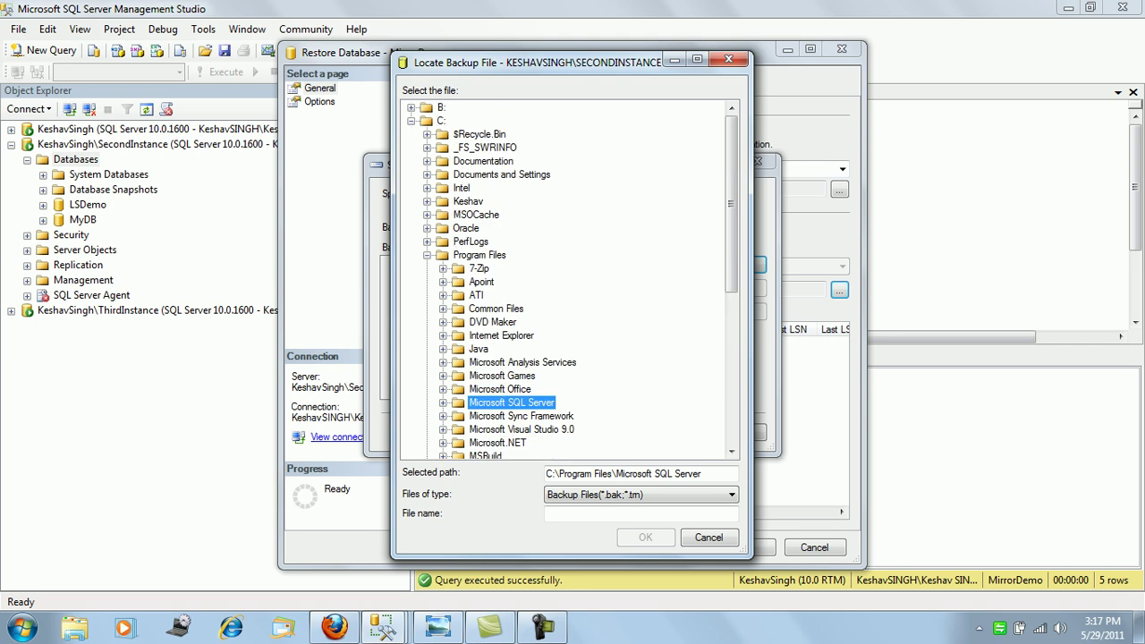
click(411, 120)
click(410, 106)
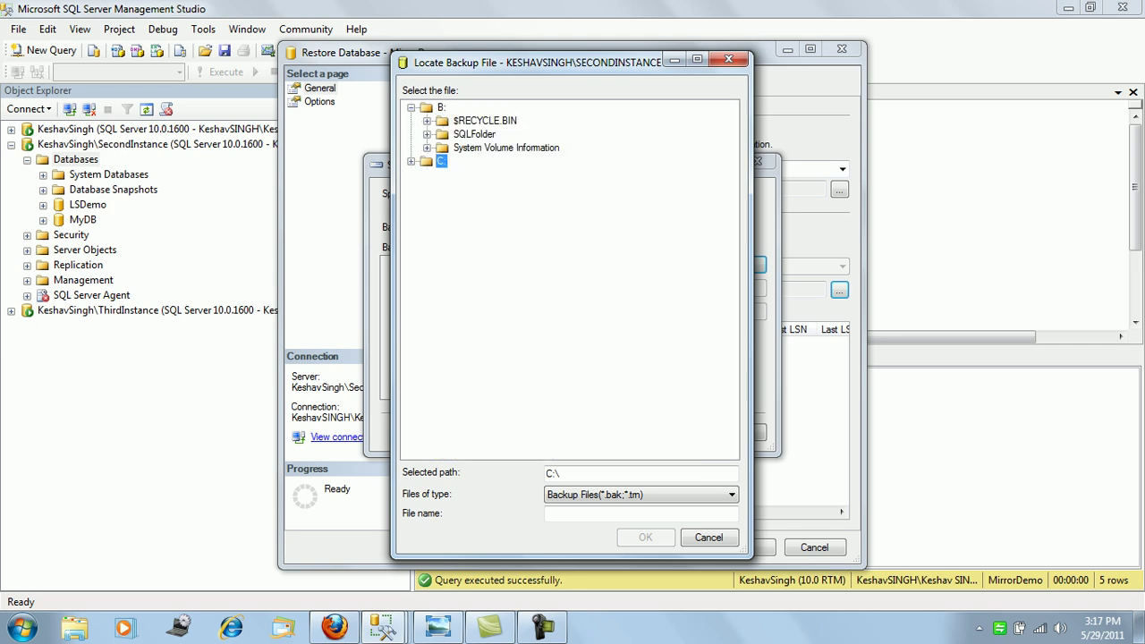
click(427, 134)
click(443, 147)
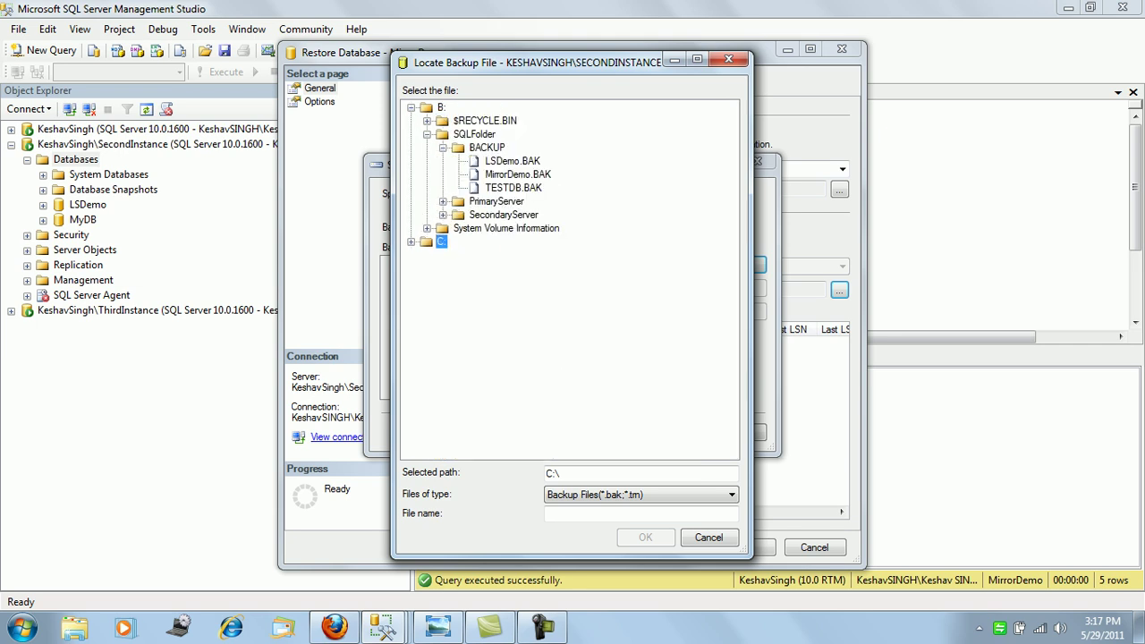
click(517, 173)
click(645, 536)
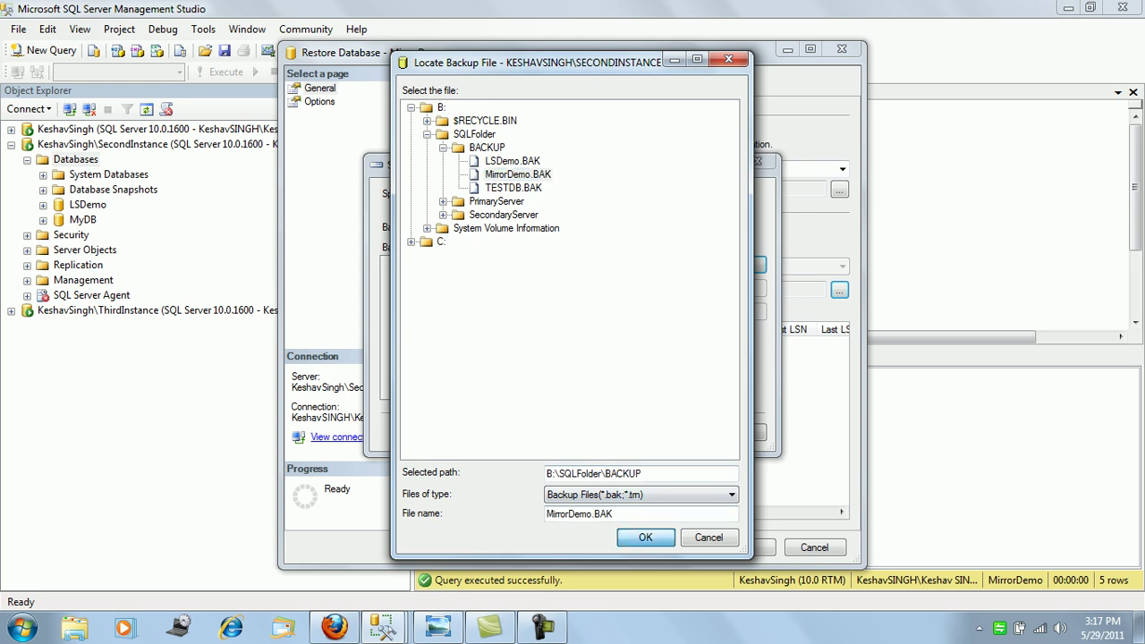
click(601, 433)
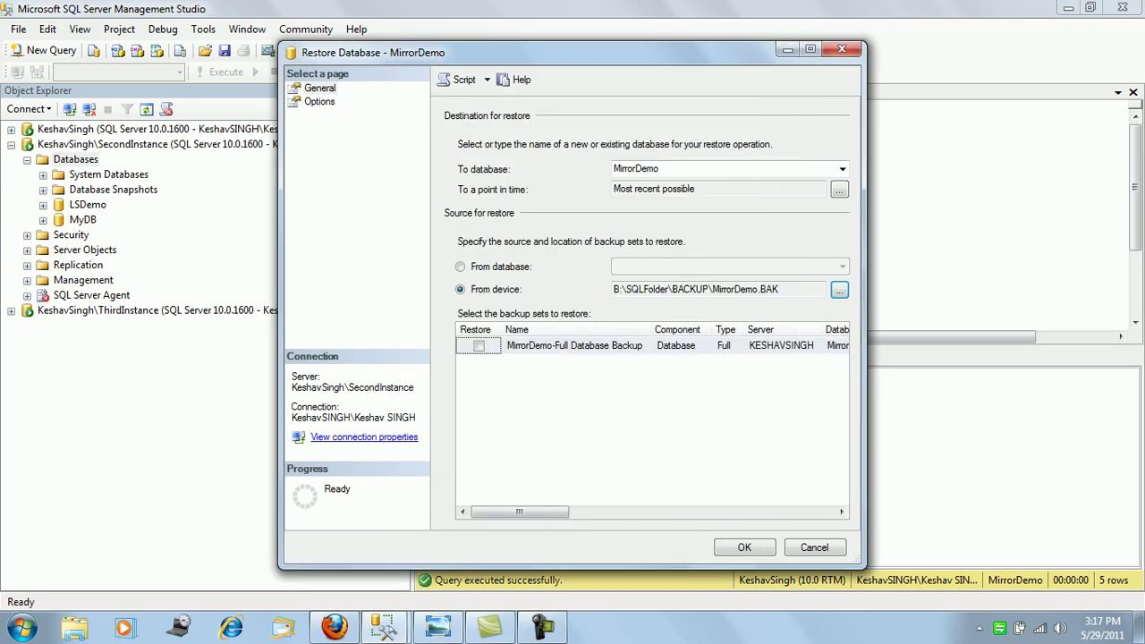
click(478, 346)
- In the restore options, add the suffix _Mir to the target file name of the MirrorDemo data file
click(320, 101)
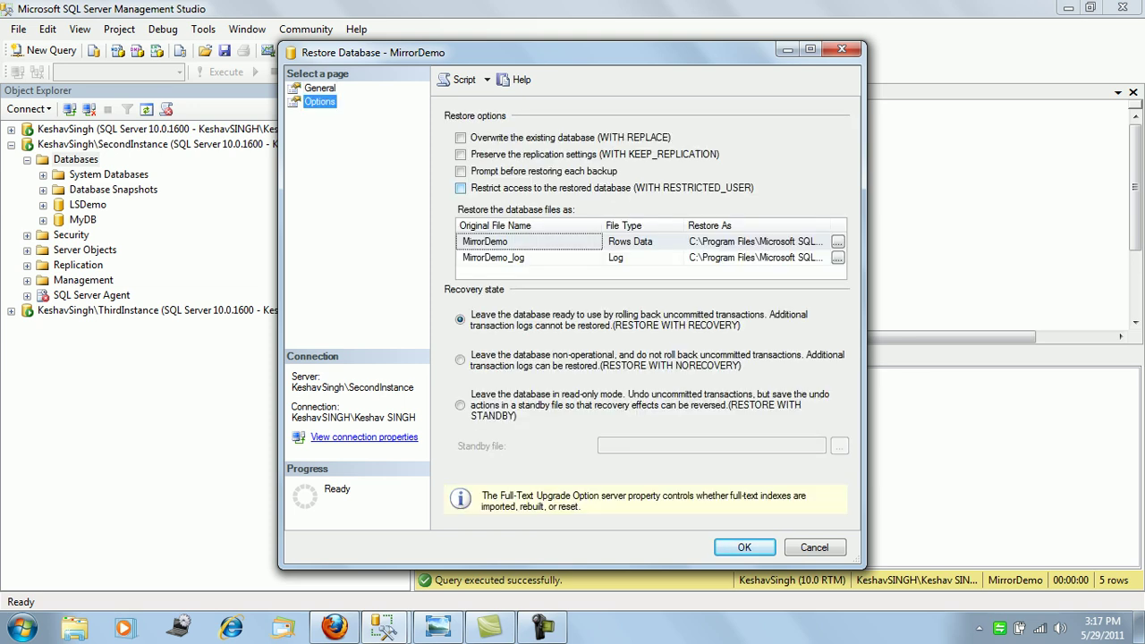
click(710, 241)
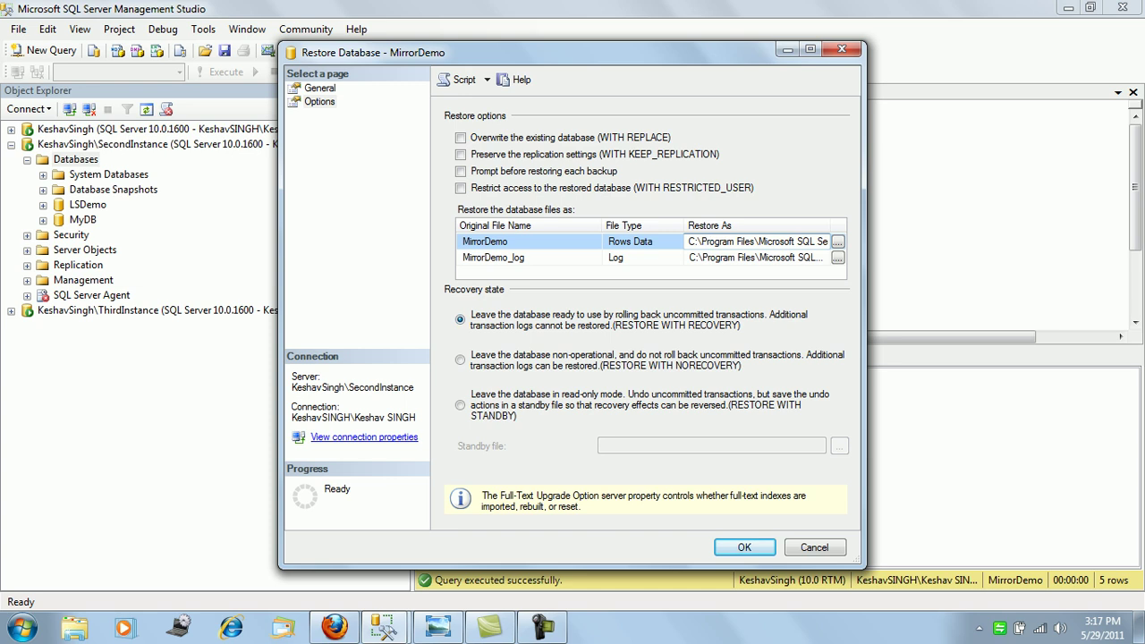
key(End)
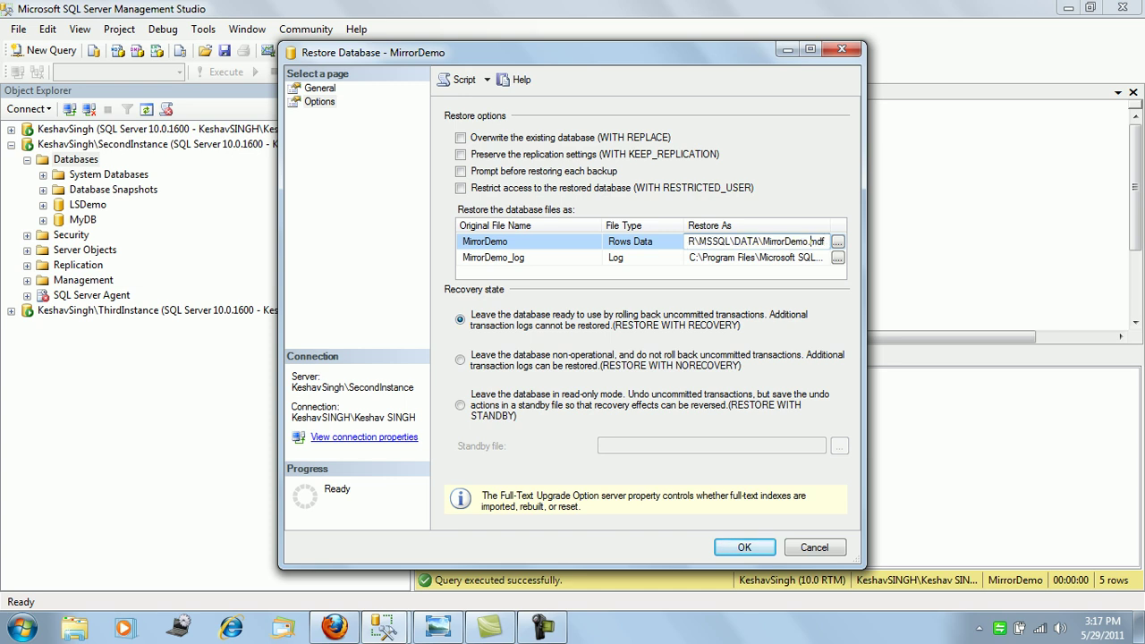
text(_Mir)
- Change the target file name of the MirrorDemo_log file to MirrorDemo_Mir.ldf
click(756, 257)
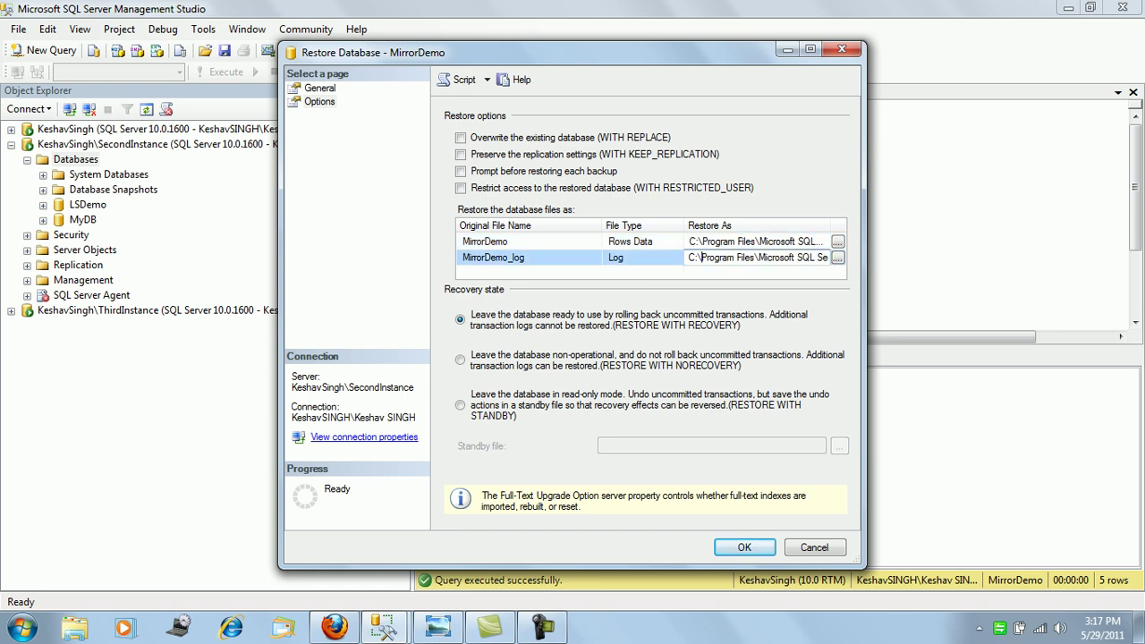
key(End)
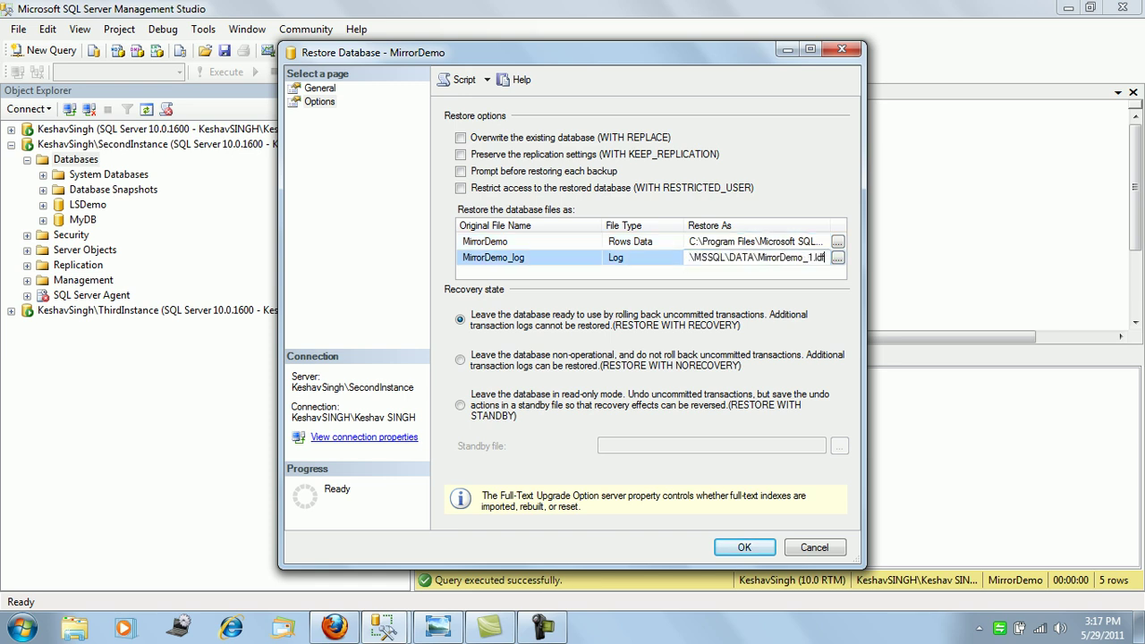
key(Left)
key(Left)
key(Left)
key(BackSpace)
key(BackSpace)
text(Mir)
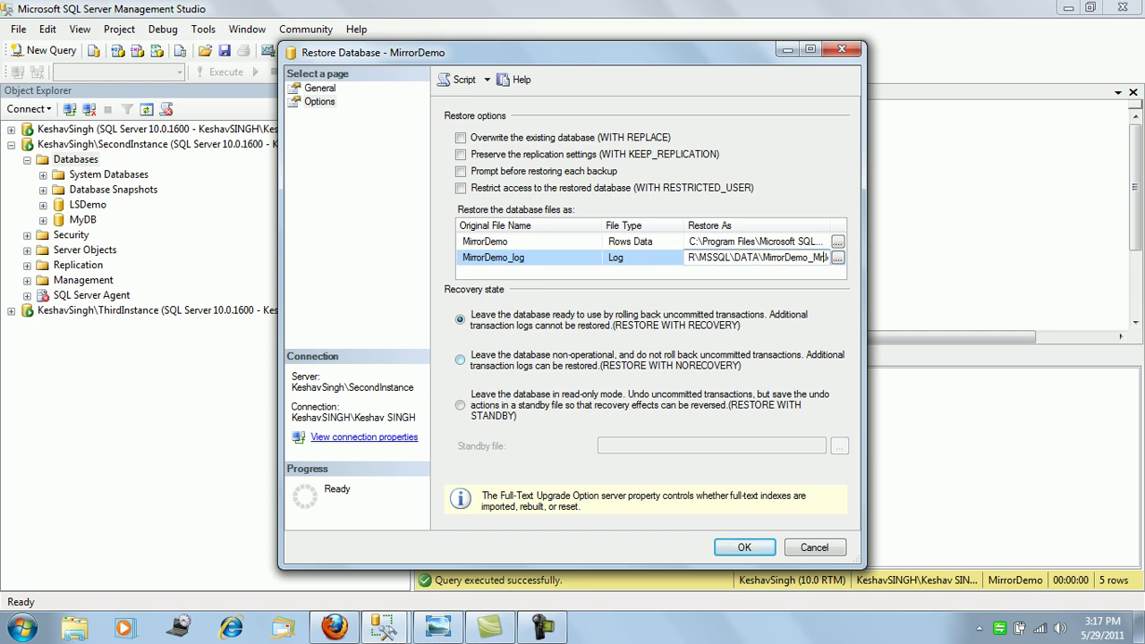
- Set the recovery state to RESTORE WITH NORECOVERY and run the MirrorDemo restore on SecondInstance
click(460, 359)
click(744, 547)
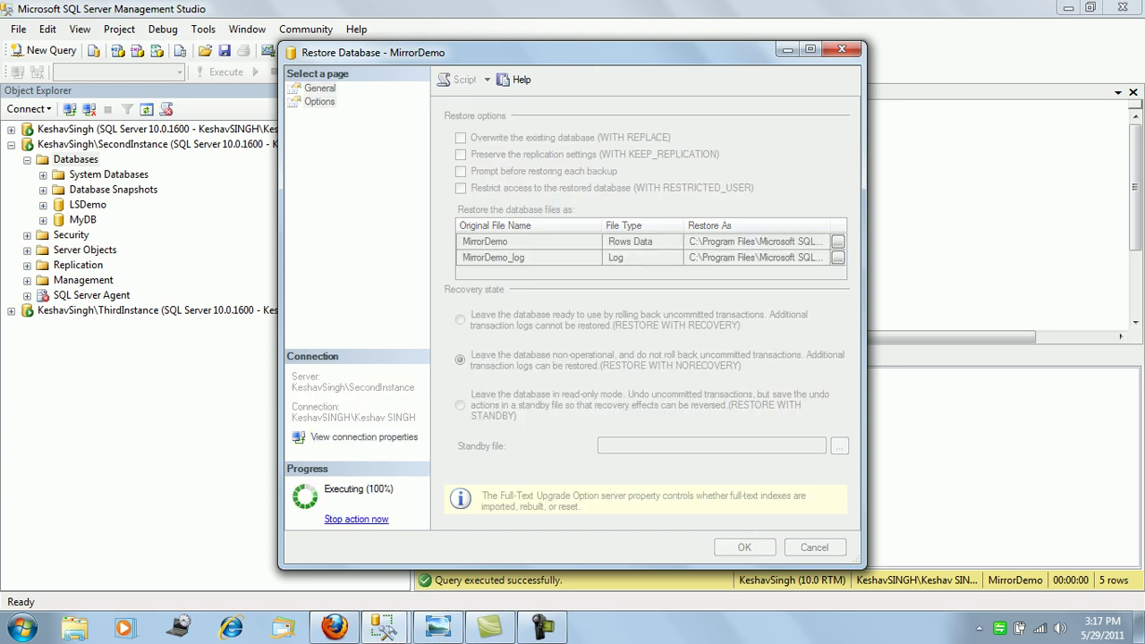
click(779, 337)
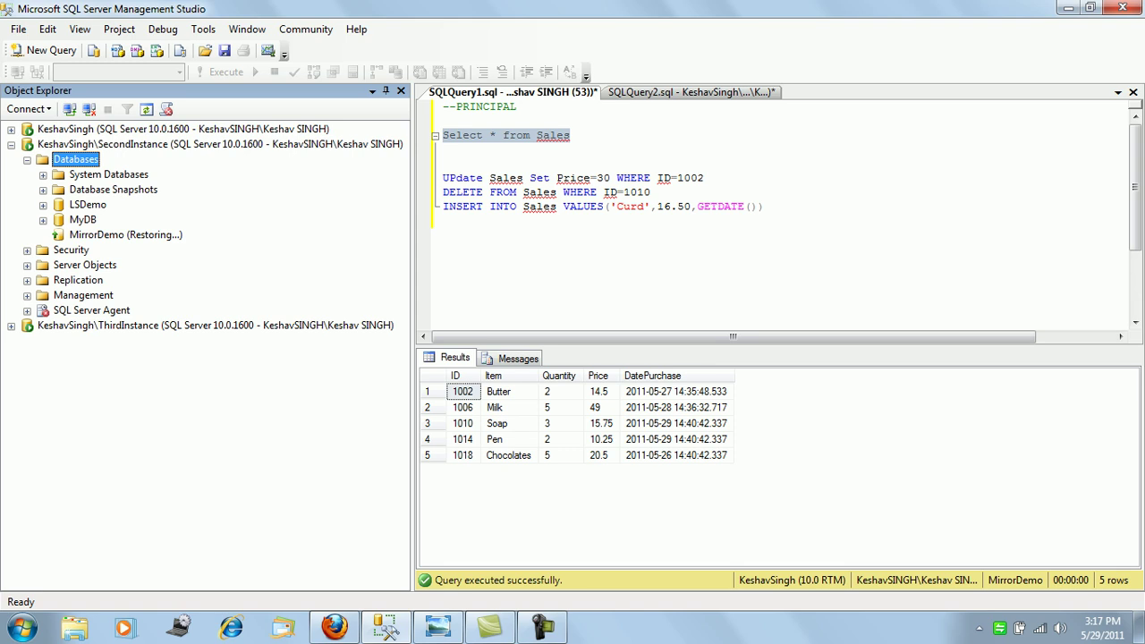
- Open the mirroring properties of MirrorDemo on the default instance and start the security configuration wizard
click(11, 130)
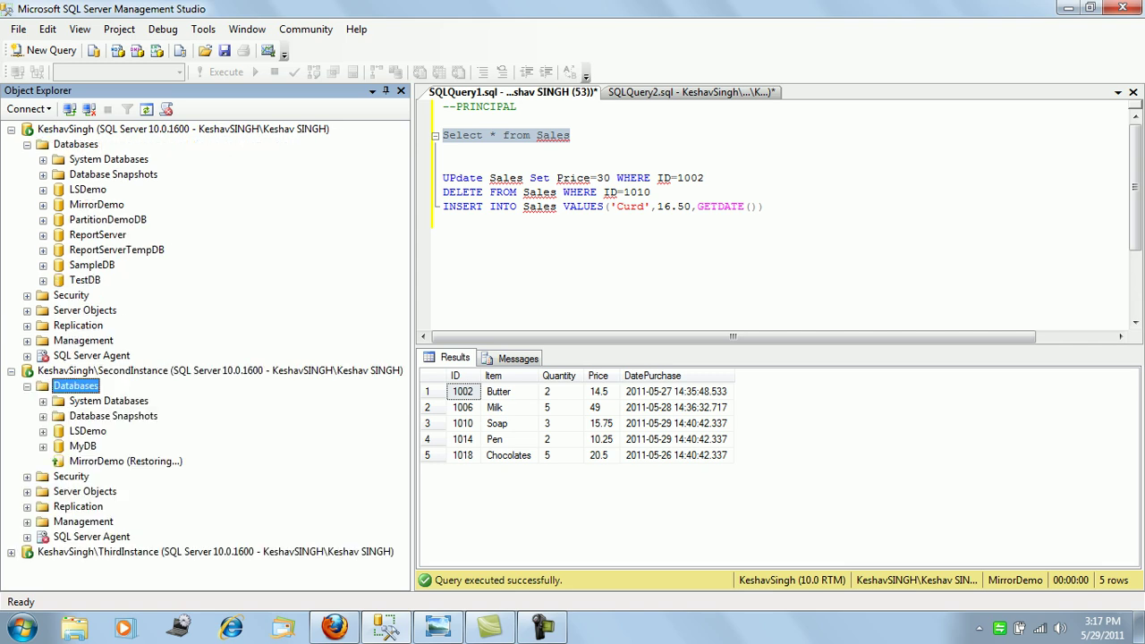
right_click(100, 205)
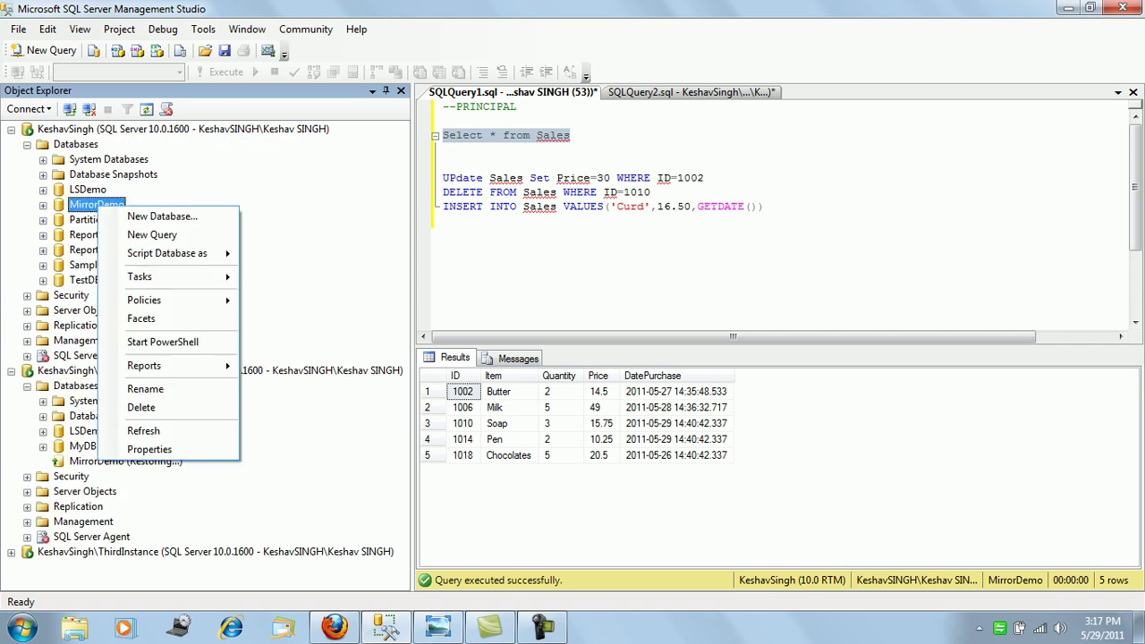
click(148, 449)
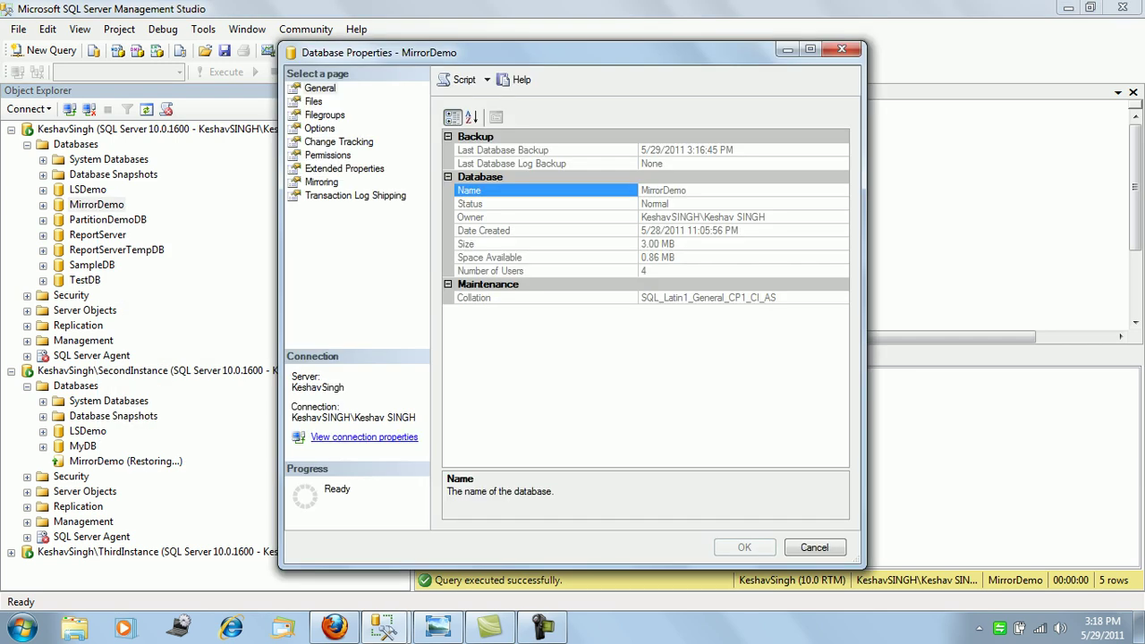
click(321, 182)
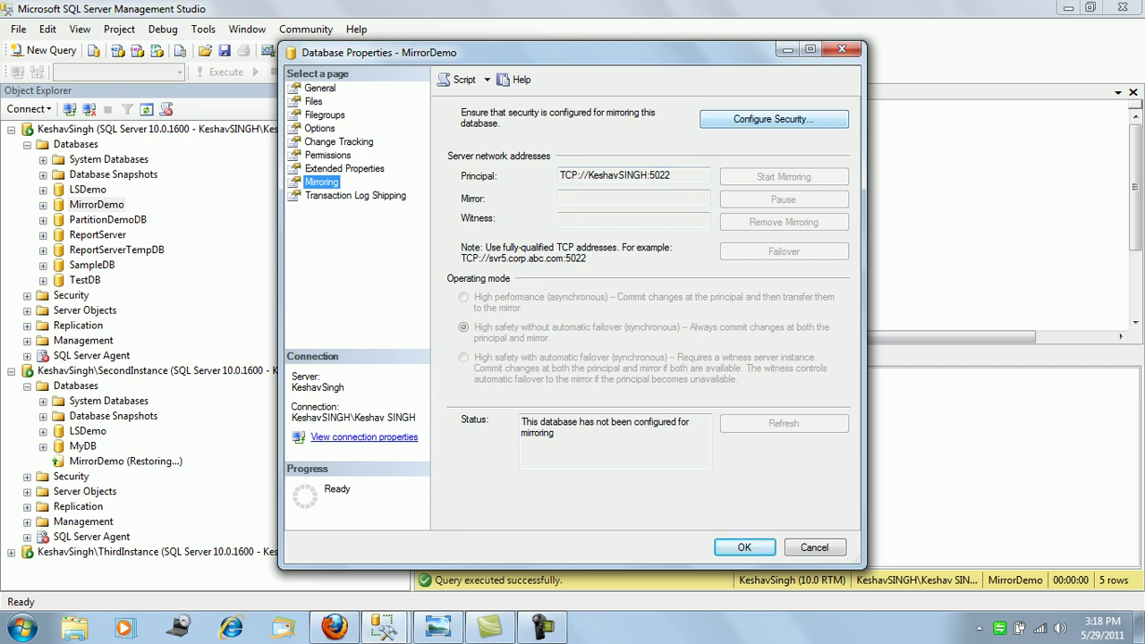
click(774, 119)
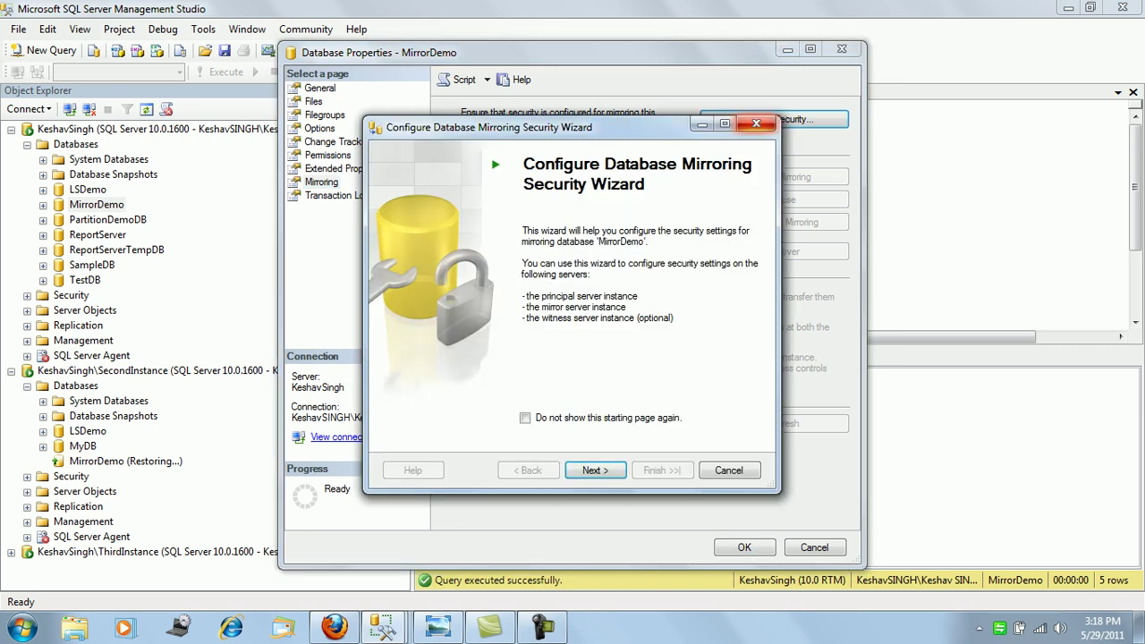
- Include a witness server instance in the security configuration and keep the principal's Mirroring endpoint on listener port 5022
click(597, 469)
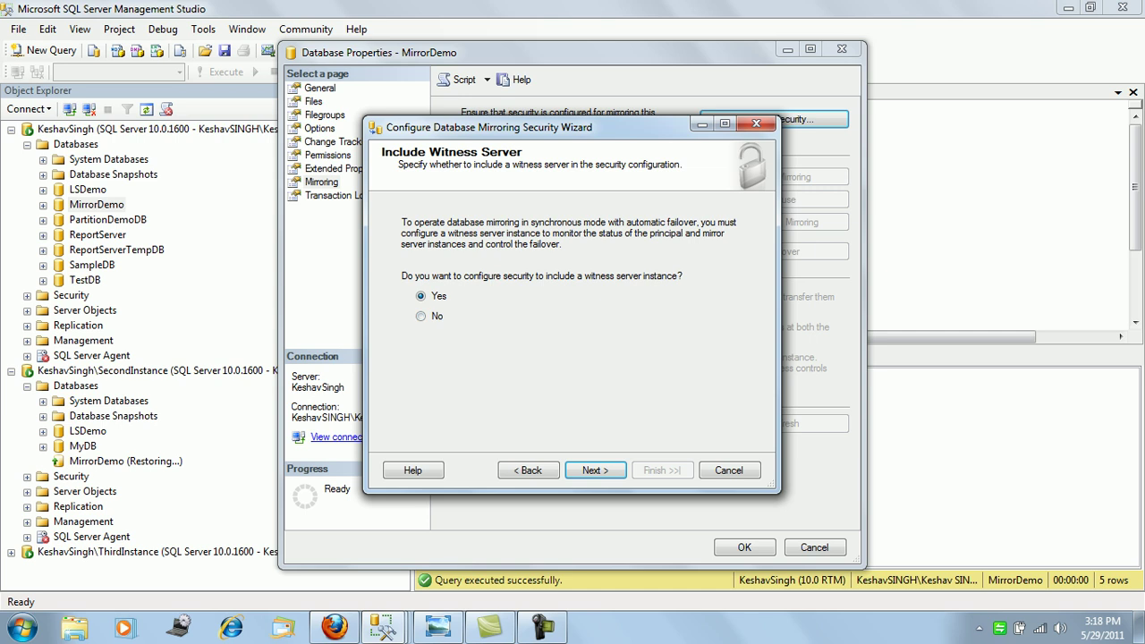
click(595, 470)
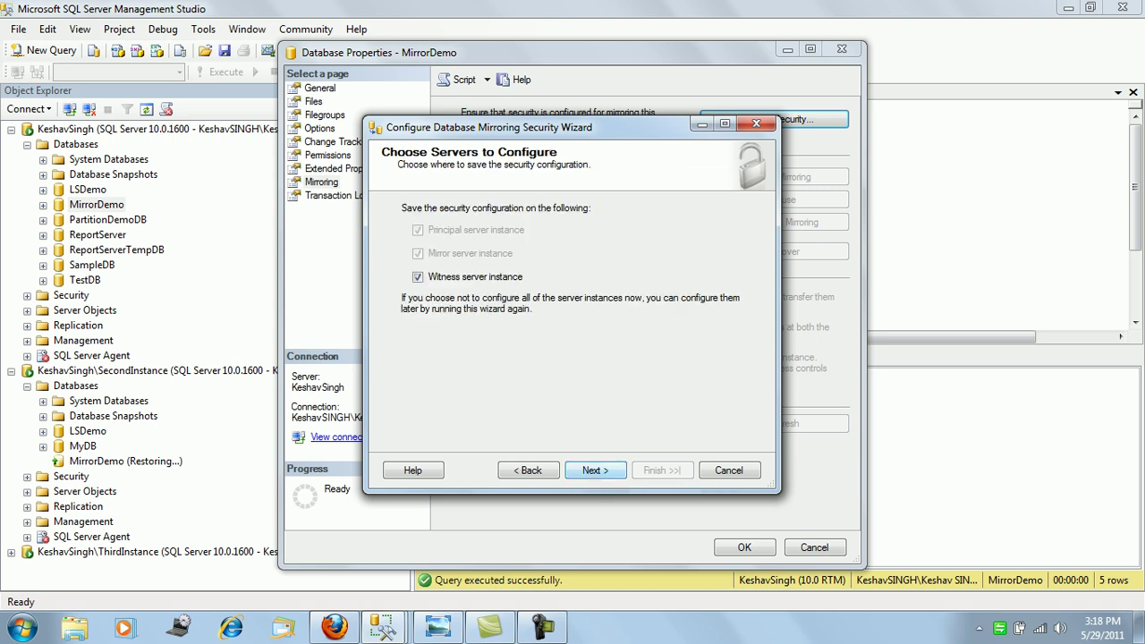
click(595, 470)
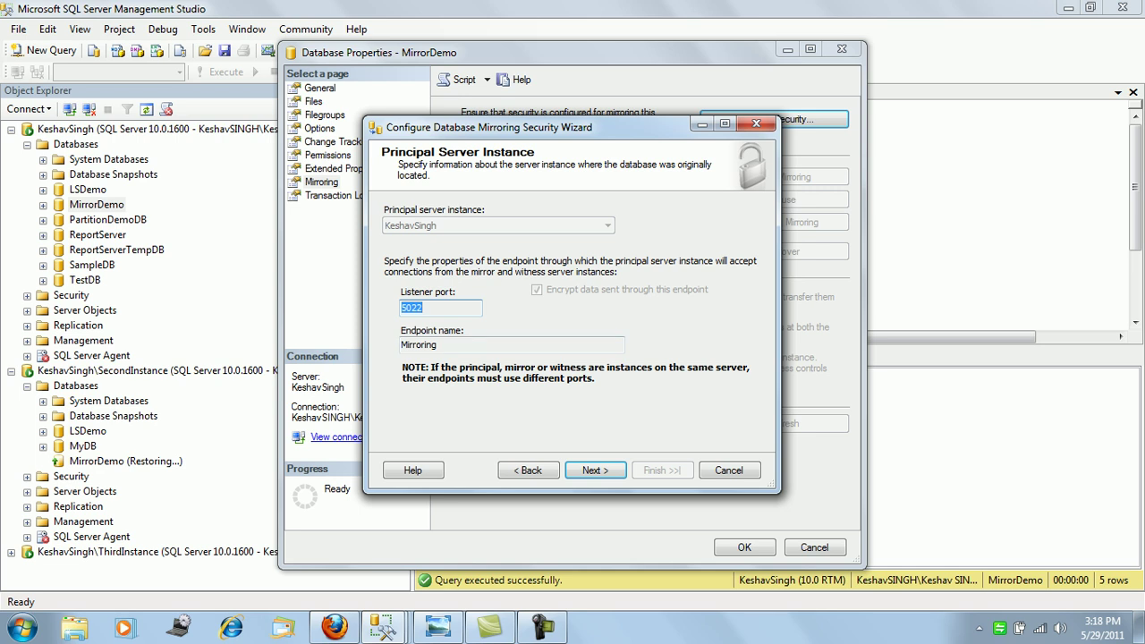
click(595, 469)
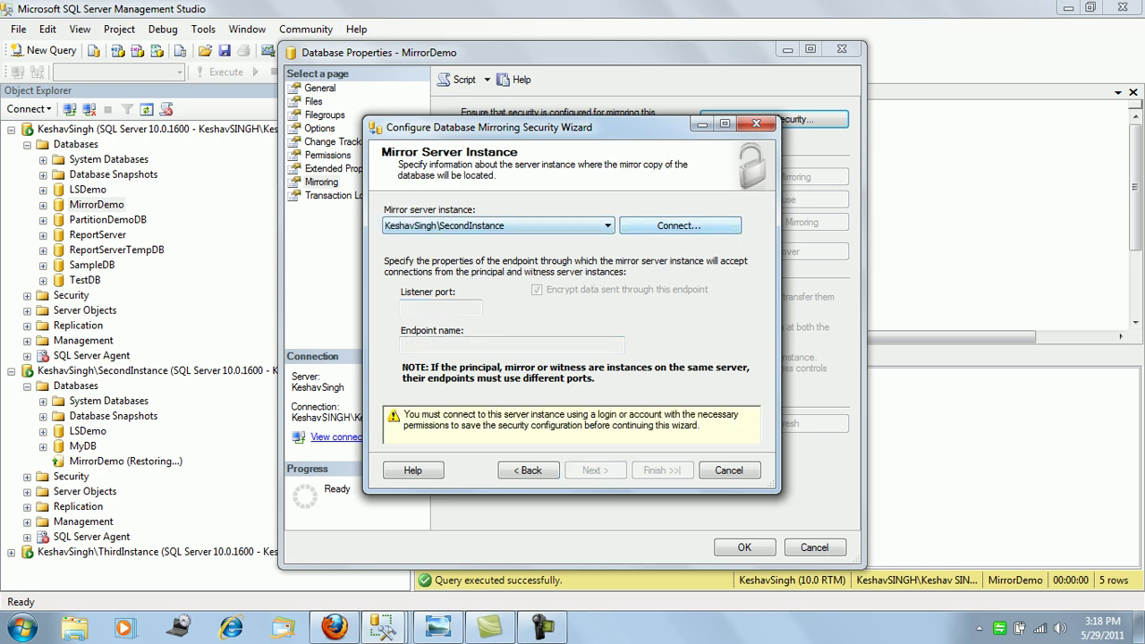
- Connect to SecondInstance as the mirror server and accept its Mirroring endpoint on listener port 5023
click(679, 226)
click(491, 339)
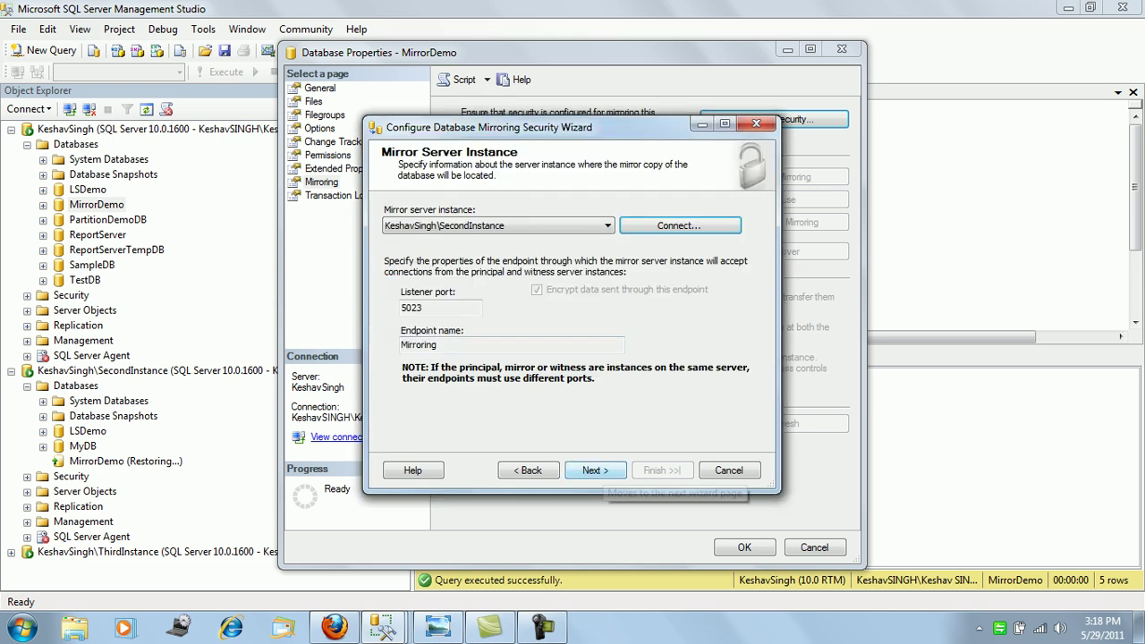
key(alt+n)
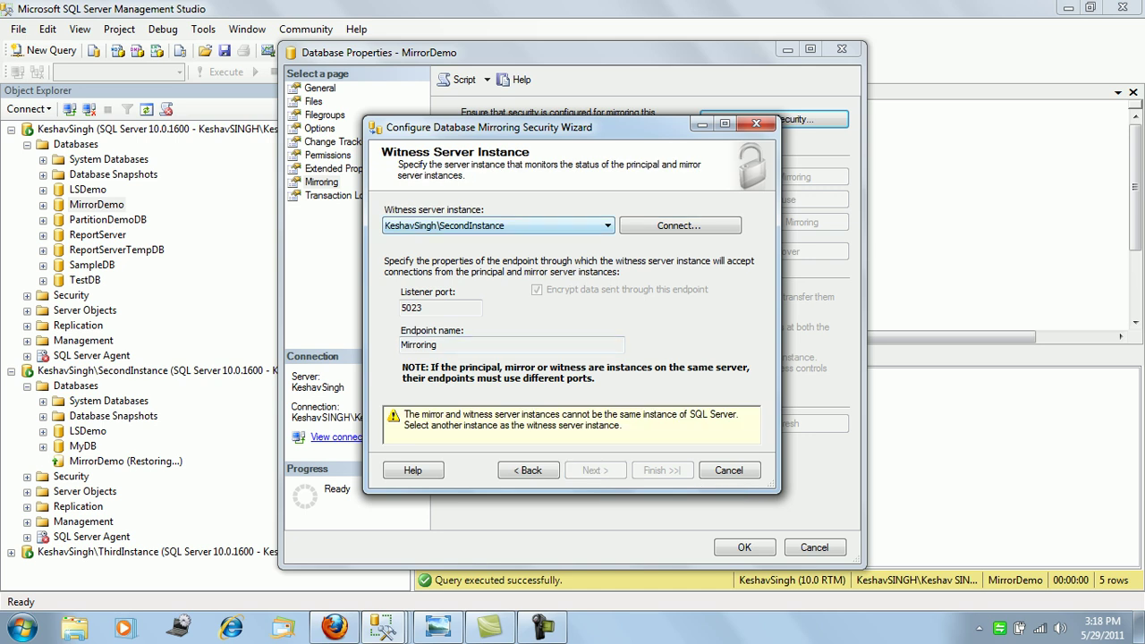
- Choose ThirdInstance as the witness server, connect to it and accept its Mirroring endpoint on listener port 5024
key(alt+Down)
key(Down)
key(Return)
key(alt+c)
key(Return)
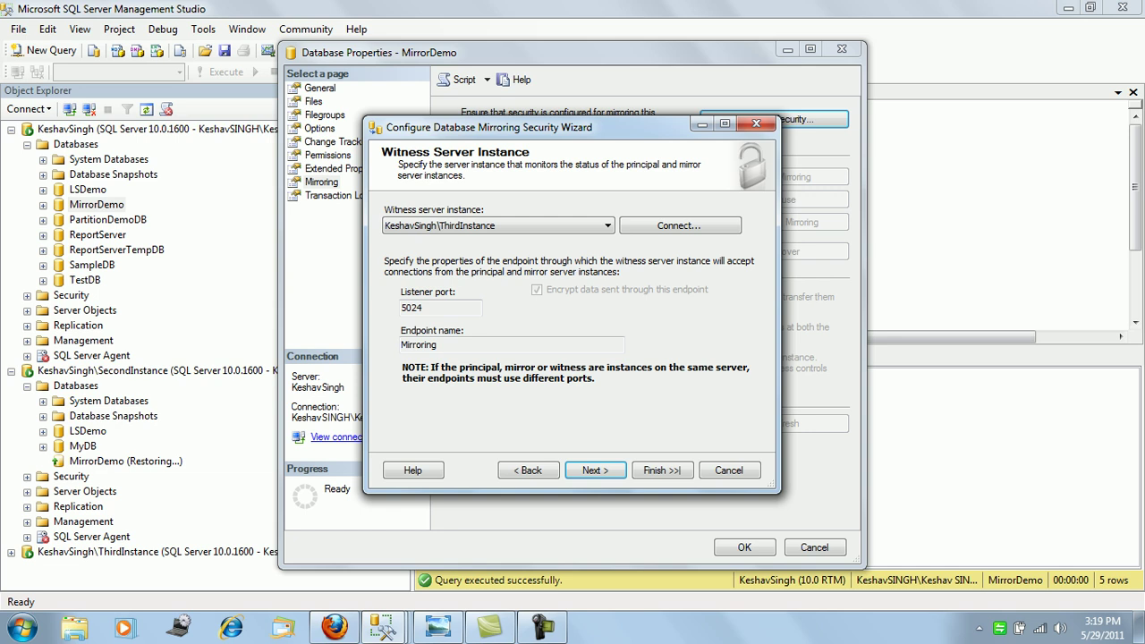
click(594, 470)
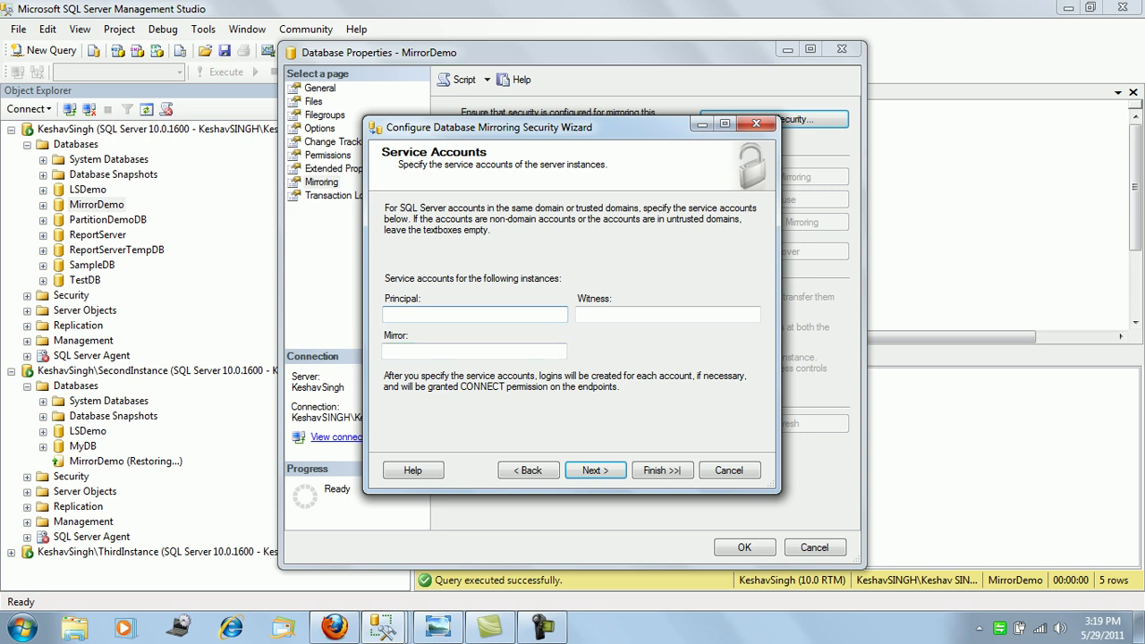
- Complete the mirroring security wizard with blank service accounts and choose not to start mirroring from the configuration summary
key(Return)
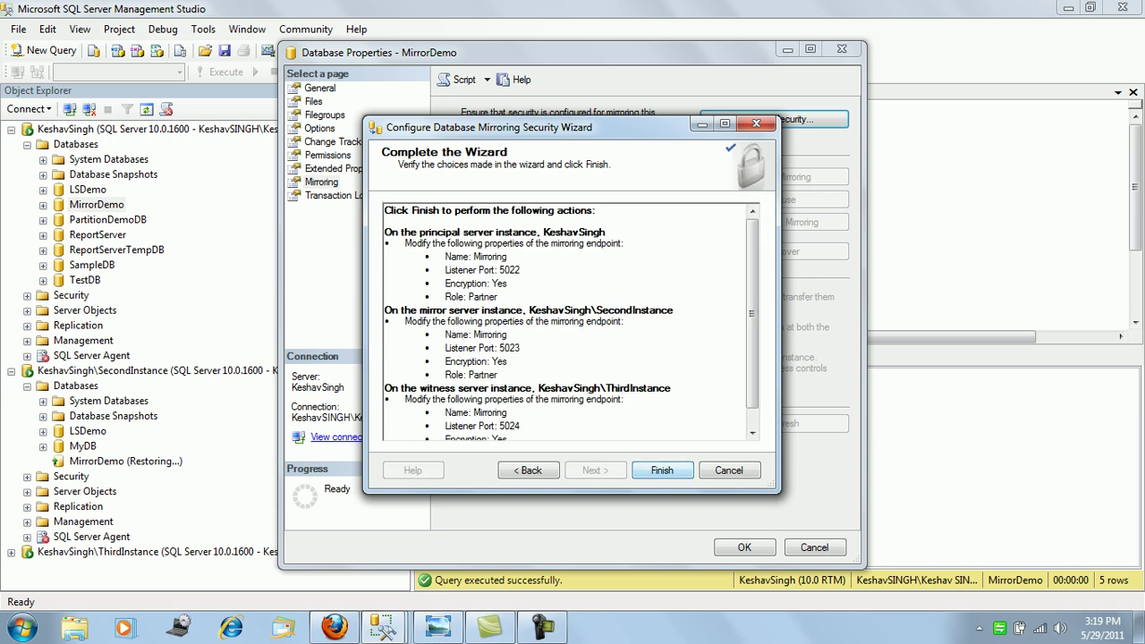
click(662, 471)
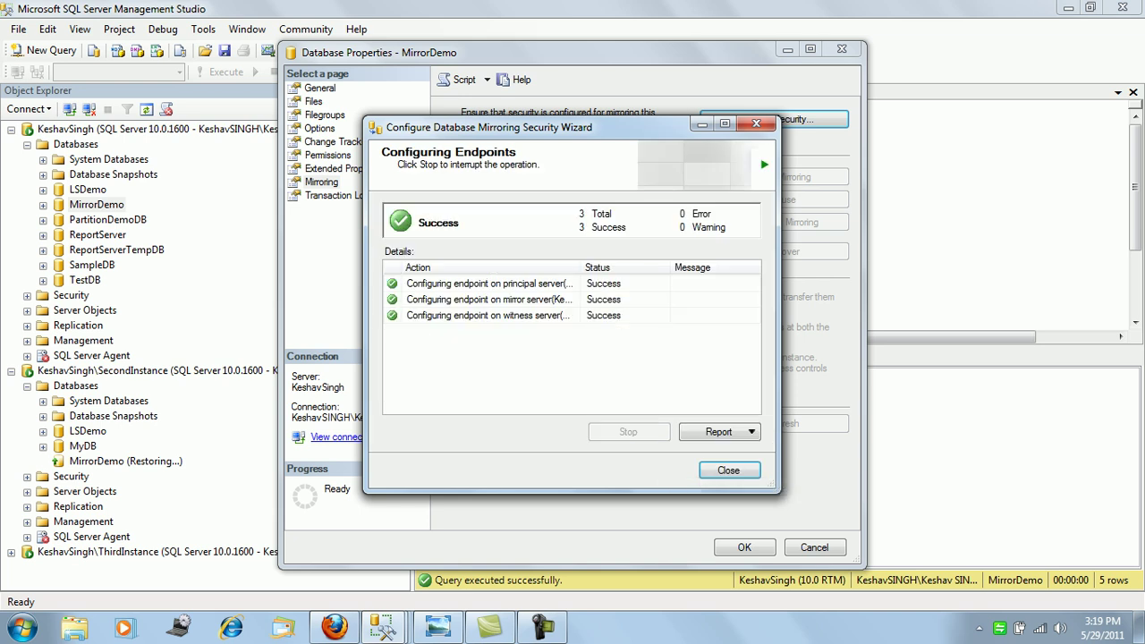
key(Return)
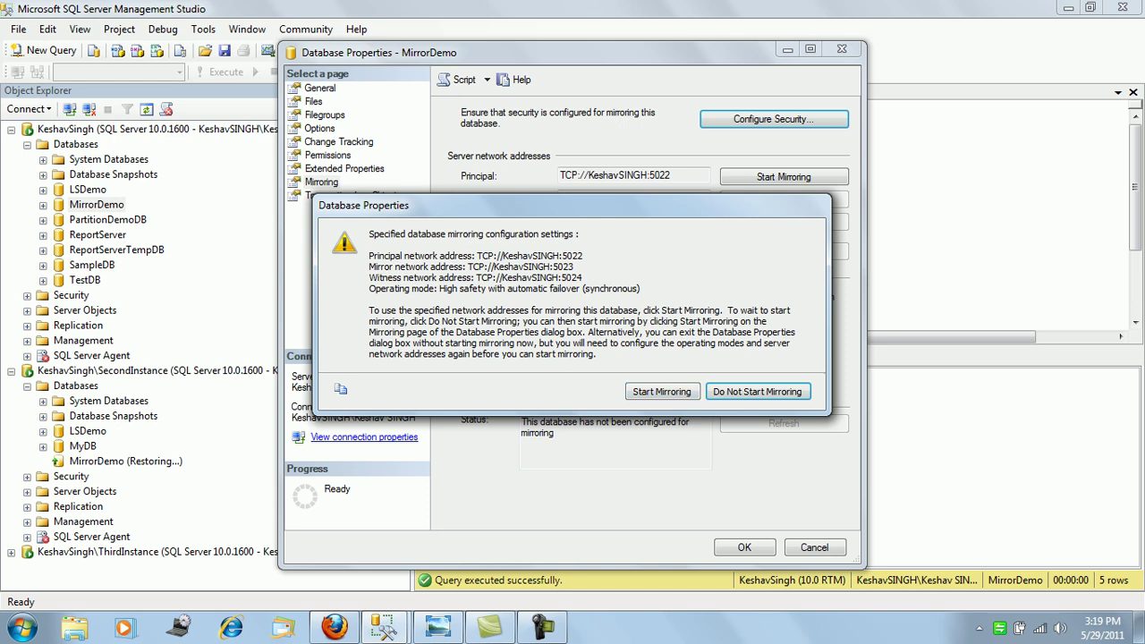
key(Return)
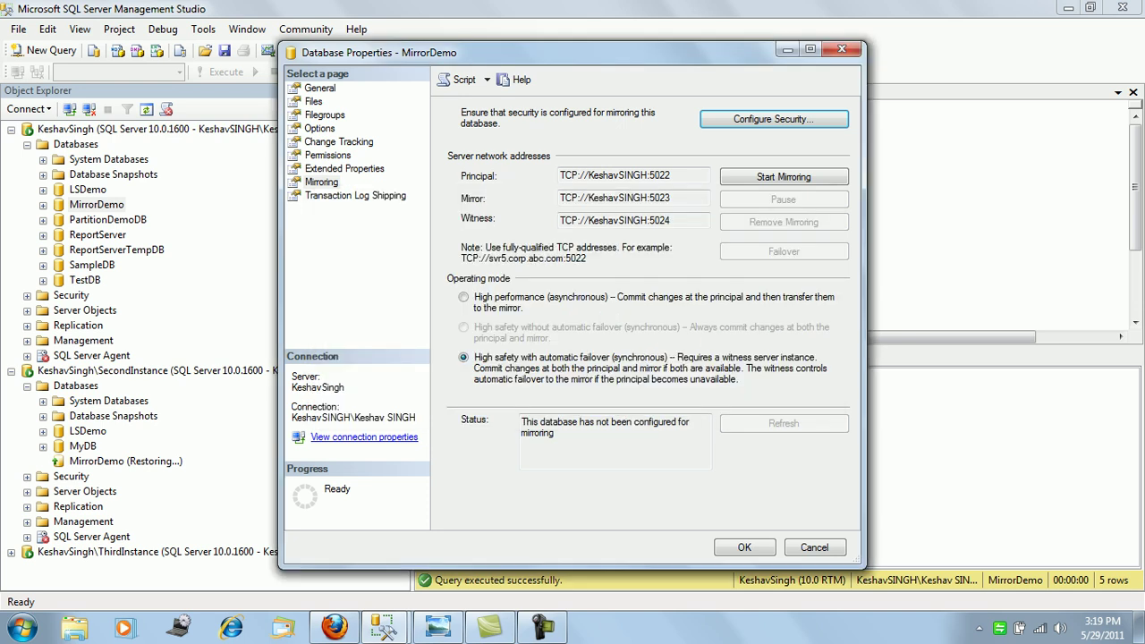
key(Return)
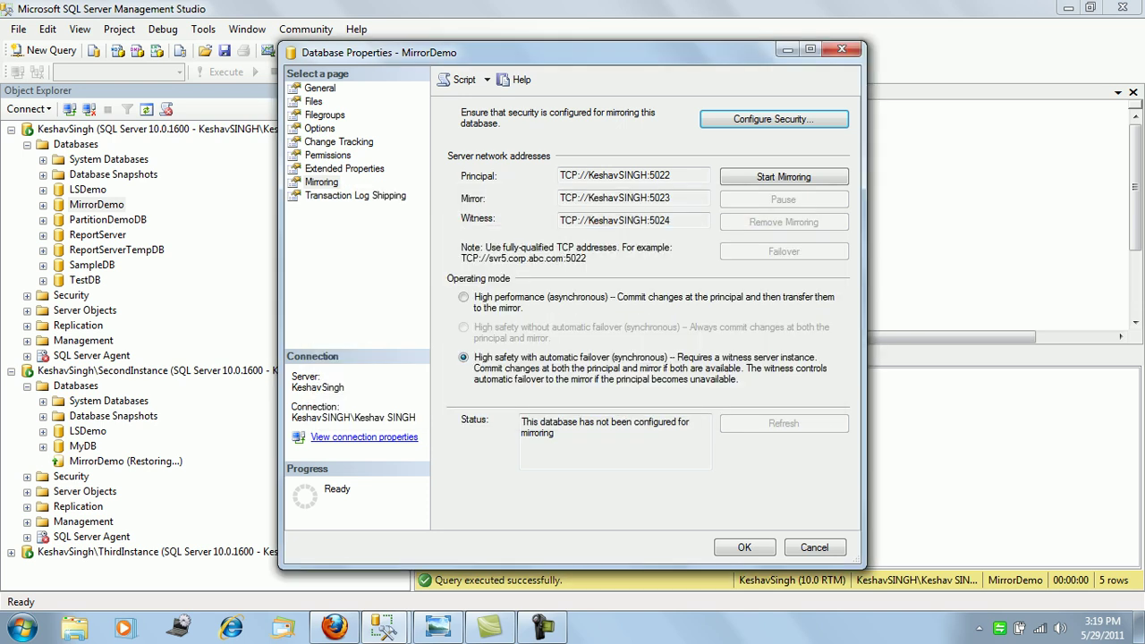